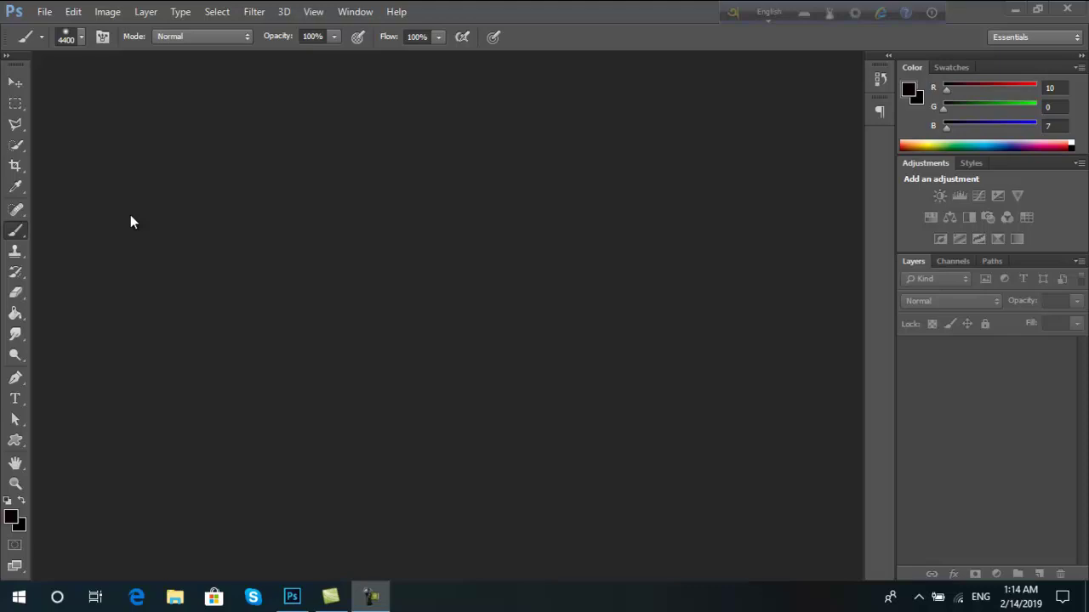
Open the photo attractive-beautiful-beauty-1472855 from the potrait folder
{"action": "left_click", "coordinate": [42, 12]}
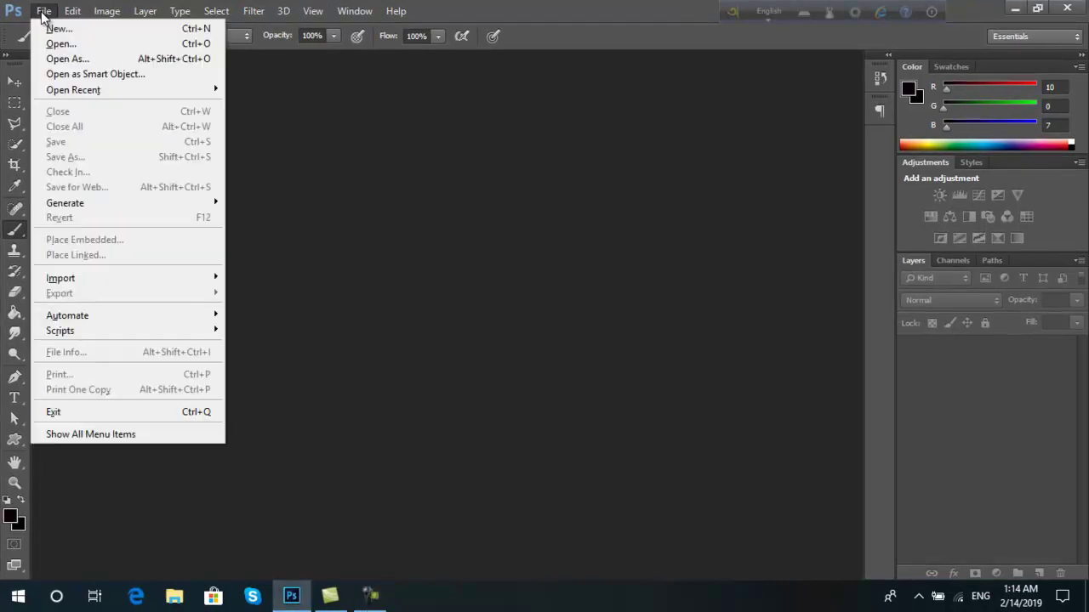
{"action": "left_click", "coordinate": [59, 43]}
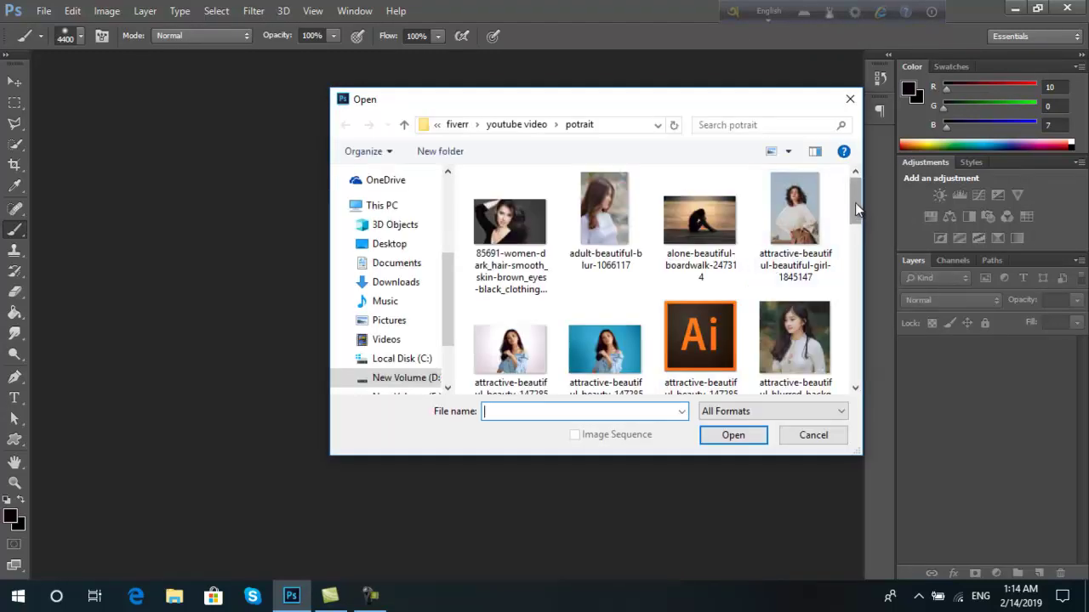
{"action": "left_click_drag", "start_coordinate": [854, 200], "coordinate": [855, 225]}
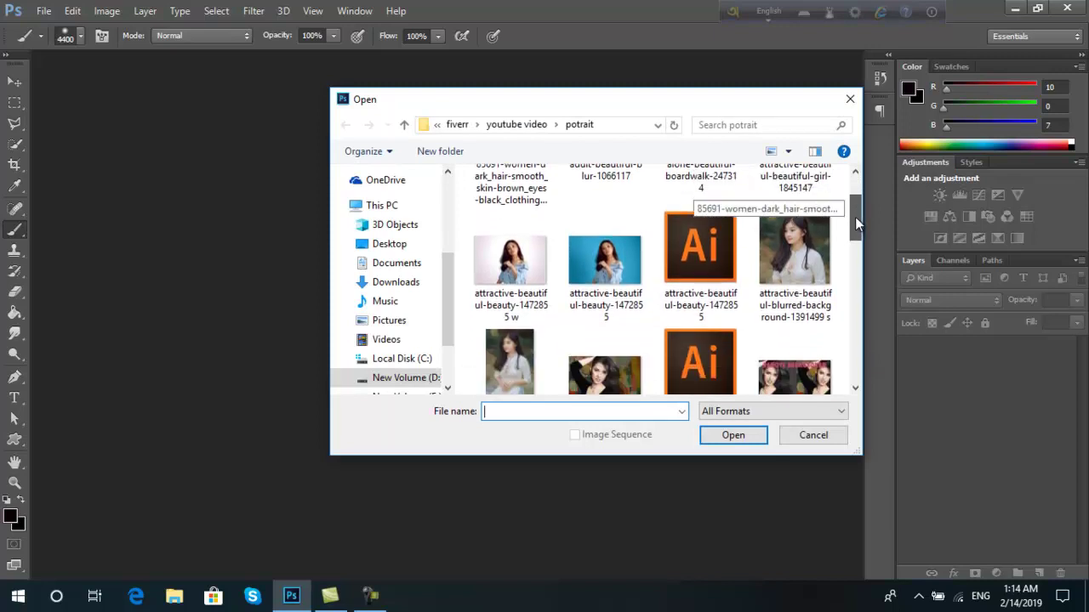
{"action": "left_click", "coordinate": [633, 259]}
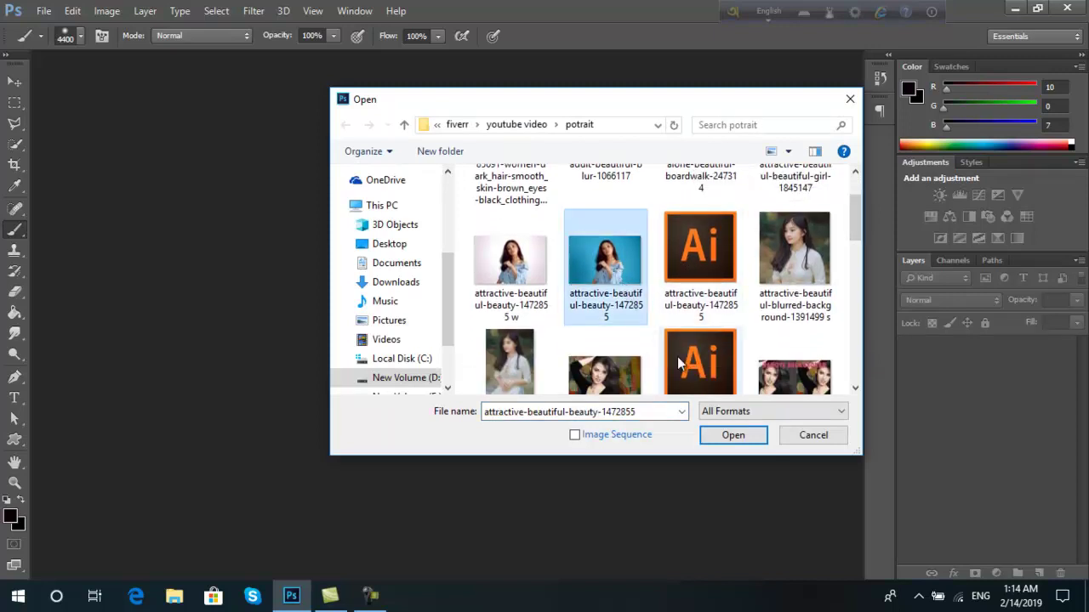
{"action": "left_click", "coordinate": [737, 431]}
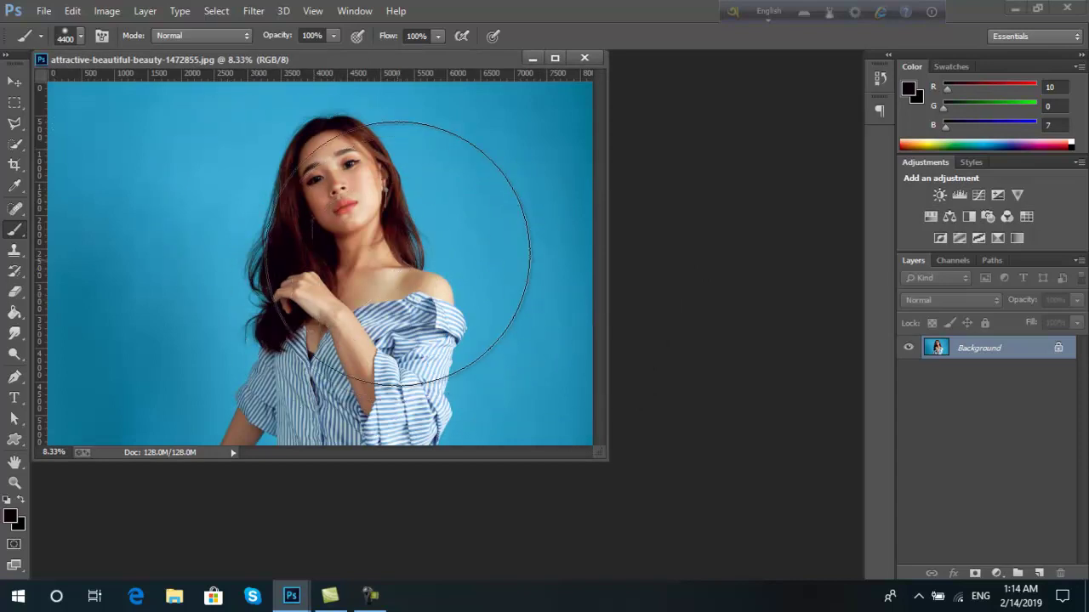
Dock the photo window and make several copies of the Background layer
{"action": "mouse_move", "coordinate": [363, 57]}
{"action": "left_mouse_down"}
{"action": "mouse_move", "coordinate": [452, 66]}
{"action": "mouse_move", "coordinate": [451, 55]}
{"action": "left_mouse_up"}
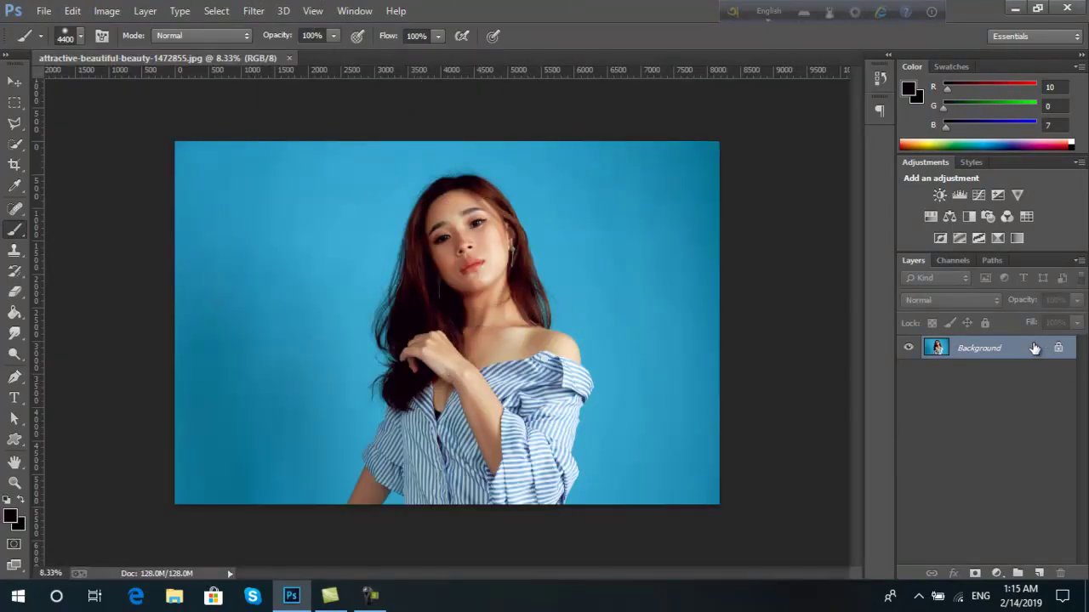
{"action": "mouse_move", "coordinate": [1046, 350]}
{"action": "left_mouse_down"}
{"action": "mouse_move", "coordinate": [1029, 511]}
{"action": "mouse_move", "coordinate": [1039, 572]}
{"action": "left_mouse_up"}
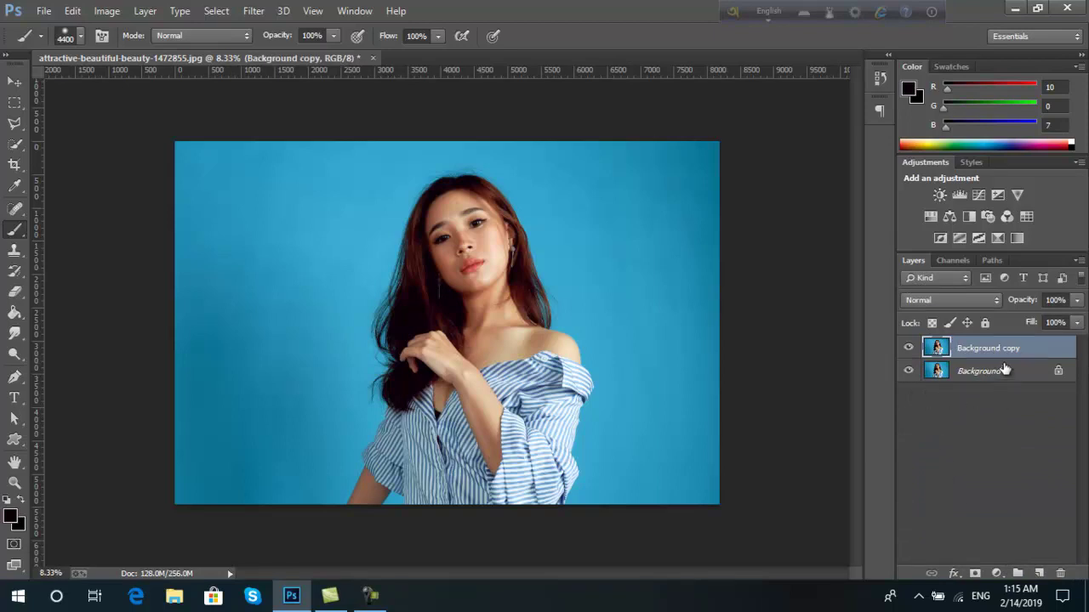
{"action": "left_click_drag", "start_coordinate": [1027, 352], "coordinate": [1039, 571]}
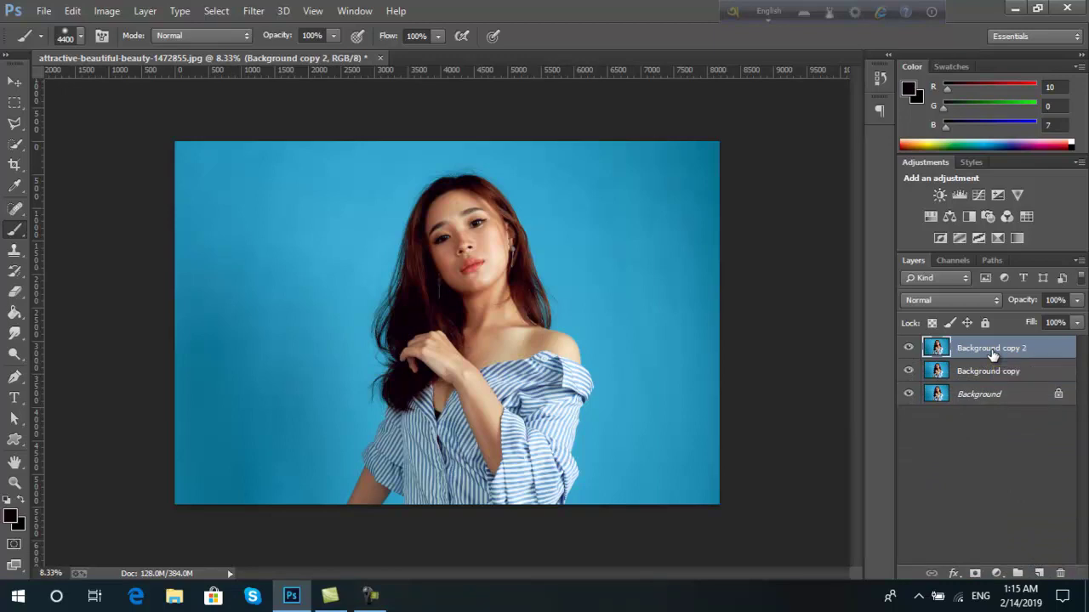
{"action": "key", "text": "ctrl+j"}
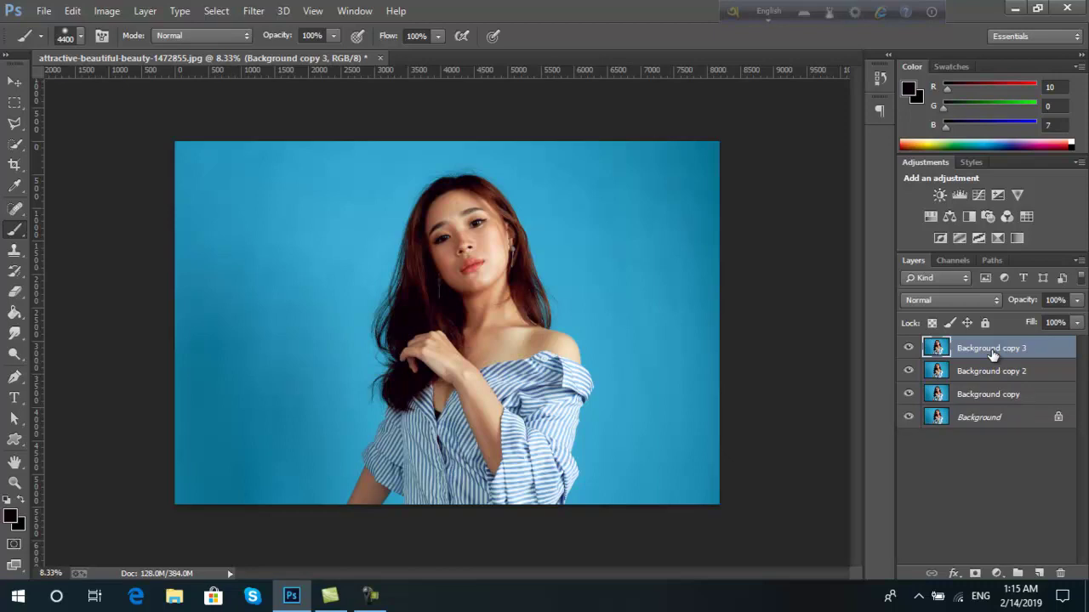
Duplicate the top layer as Background copy 4, then delete the extra copies
{"action": "right_click", "coordinate": [990, 354]}
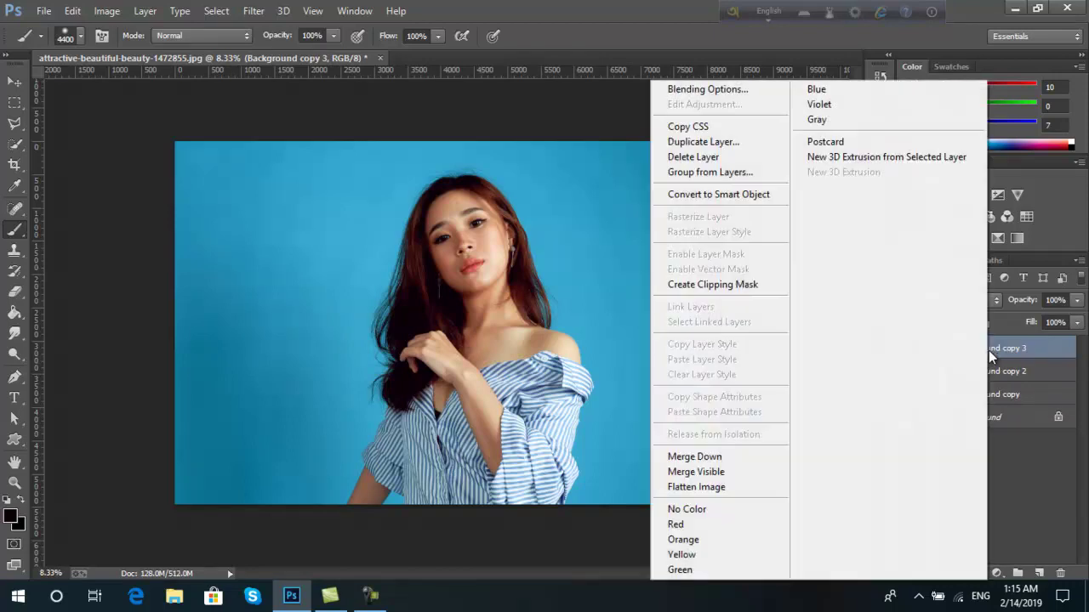
{"action": "left_click", "coordinate": [714, 148]}
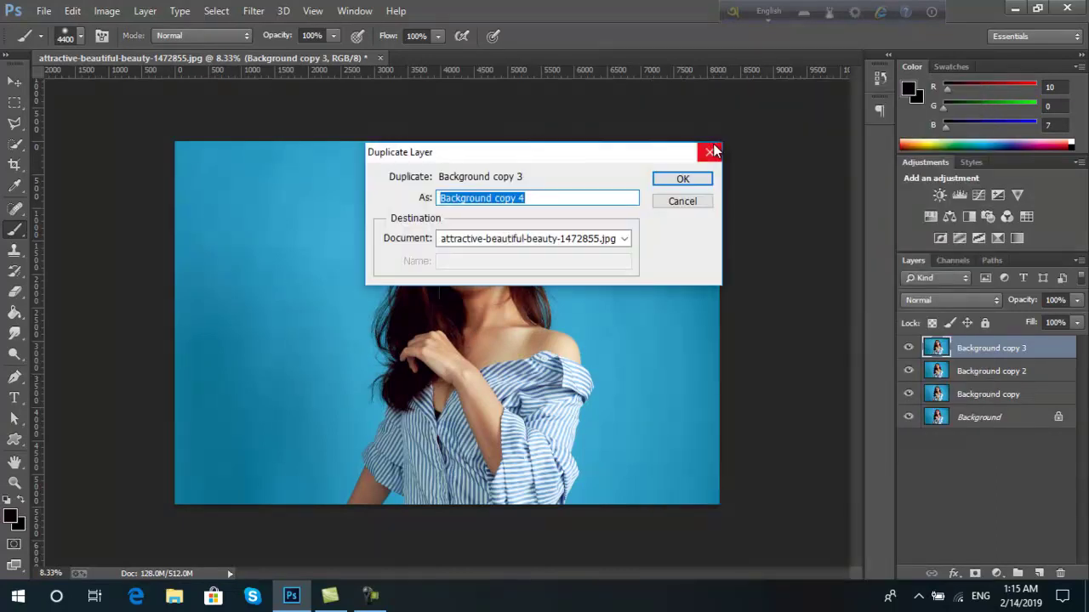
{"action": "left_click", "coordinate": [684, 179]}
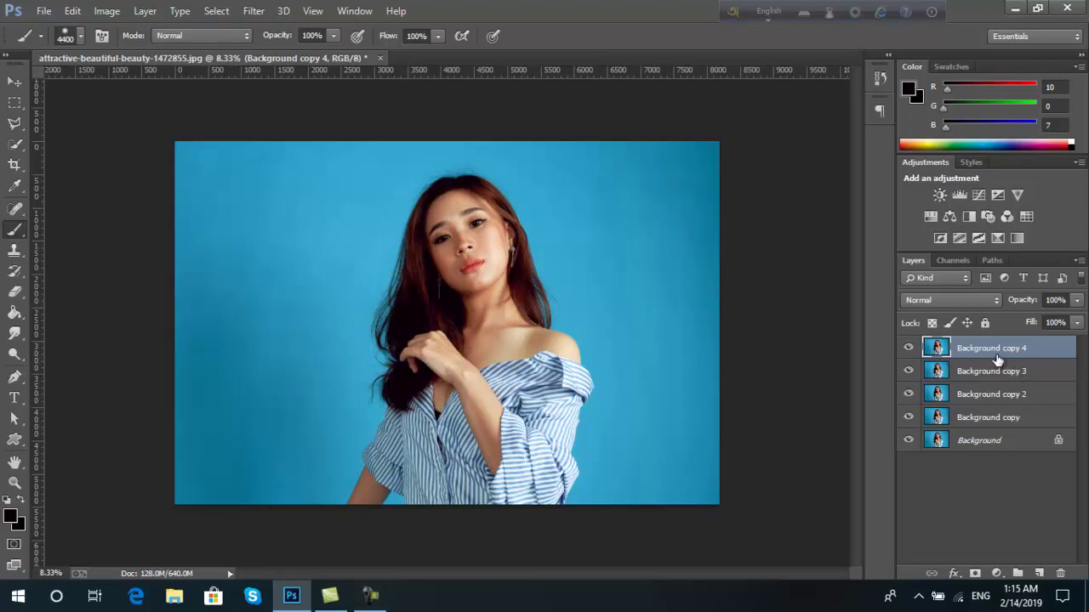
{"action": "key", "text": "Delete"}
{"action": "key", "text": "Delete"}
{"action": "key", "text": "Delete"}
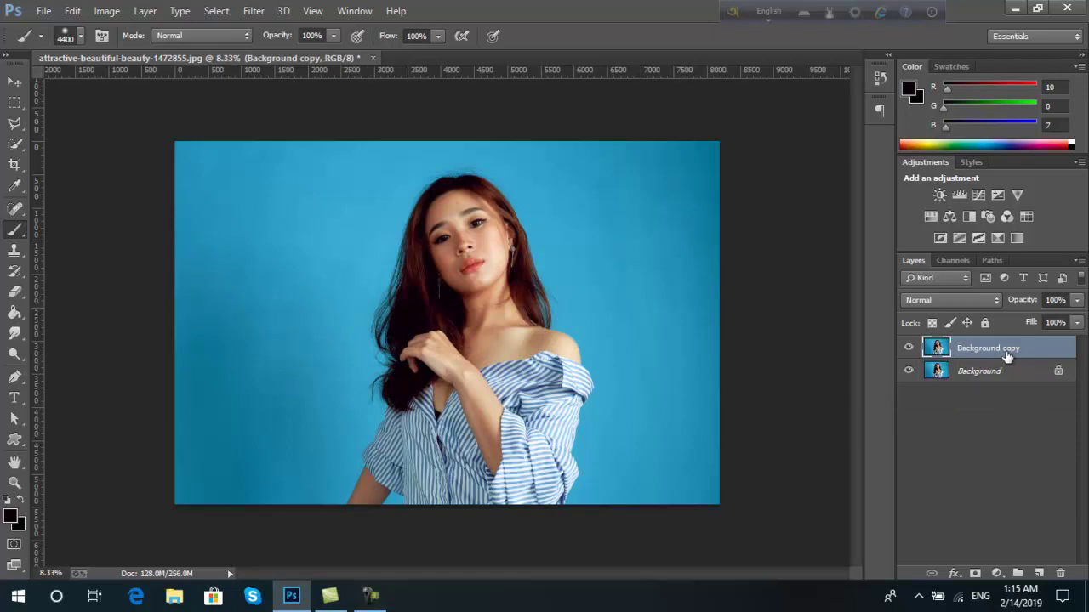
Hide the Background layer and quick-select the blue backdrop left of the woman
{"action": "left_click", "coordinate": [908, 372]}
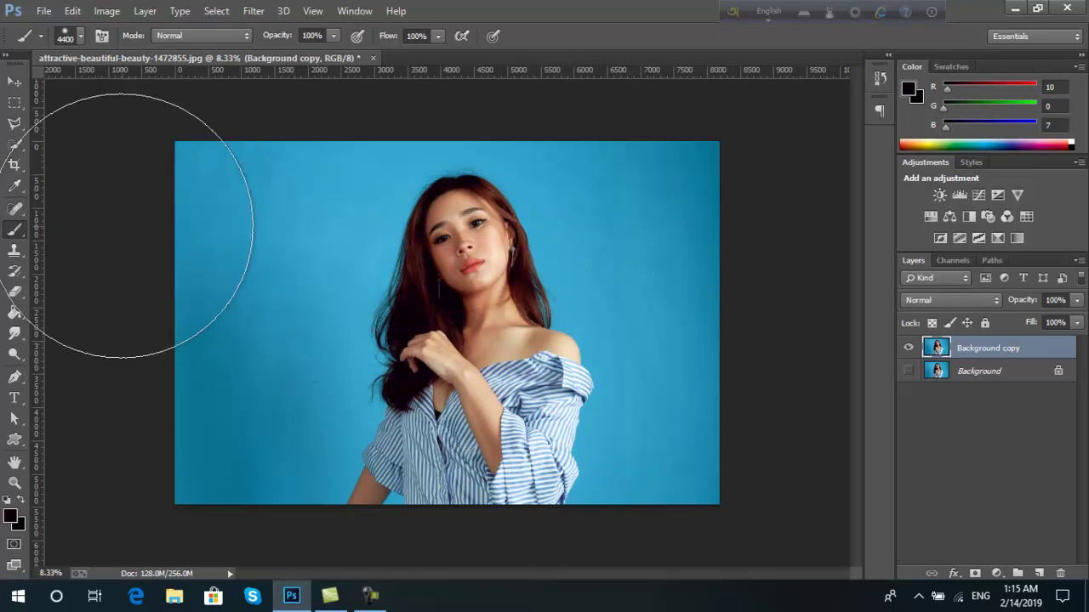
{"action": "left_click", "coordinate": [10, 150]}
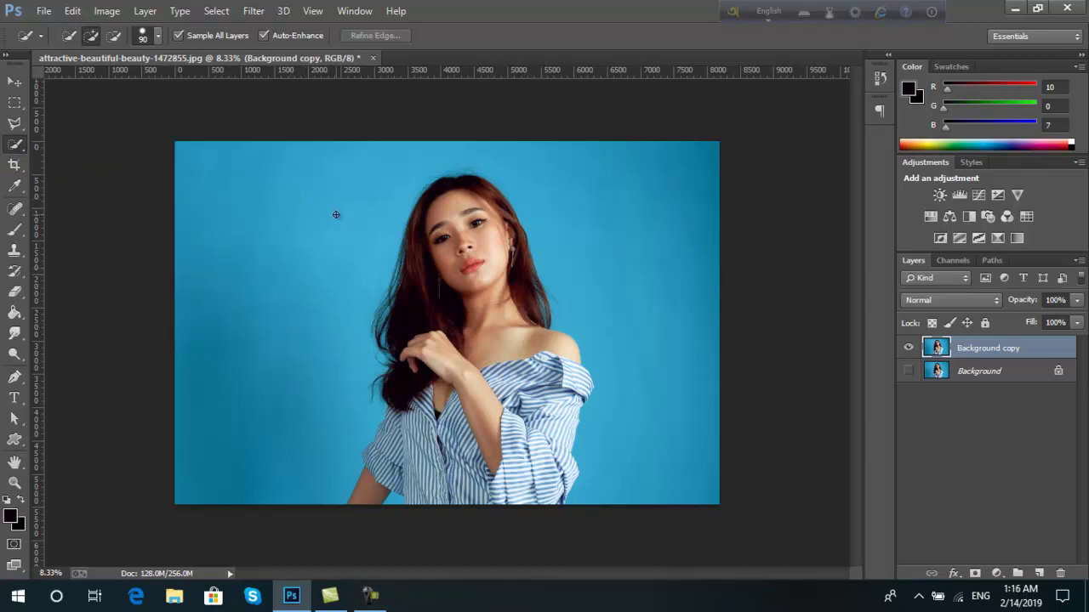
{"action": "key", "text": "bracketright"}
{"action": "key", "text": "bracketright"}
{"action": "key", "text": "bracketright"}
{"action": "key", "text": "bracketright"}
{"action": "key", "text": "bracketright"}
{"action": "key", "text": "bracketright"}
{"action": "key", "text": "bracketright"}
{"action": "key", "text": "bracketright"}
{"action": "key", "text": "bracketright"}
{"action": "key", "text": "bracketright"}
{"action": "key", "text": "bracketright"}
{"action": "key", "text": "bracketright"}
{"action": "key", "text": "bracketright"}
{"action": "key", "text": "bracketright"}
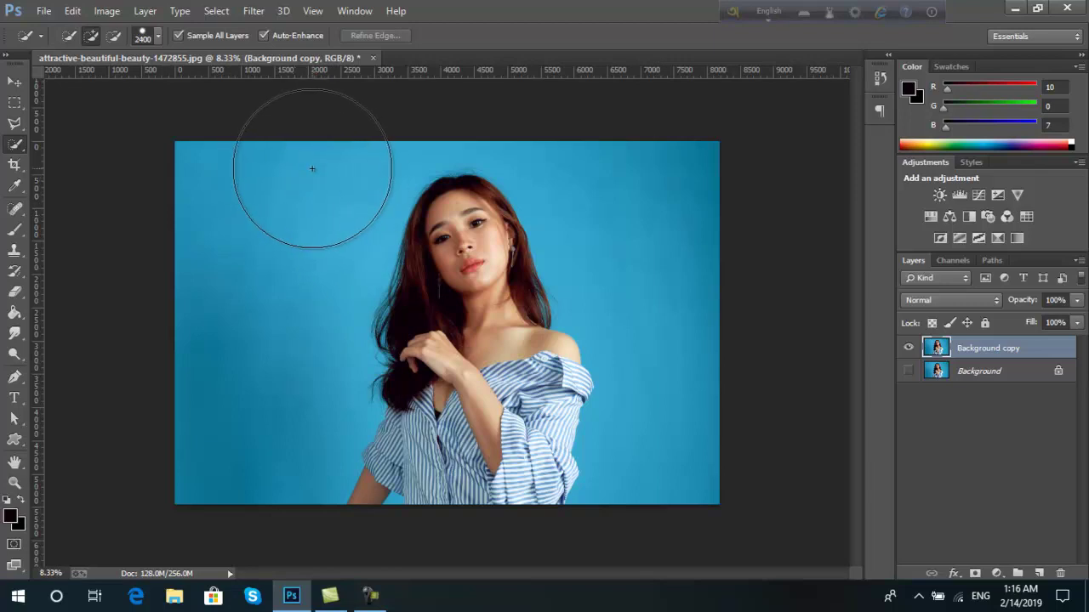
{"action": "left_click", "coordinate": [321, 161]}
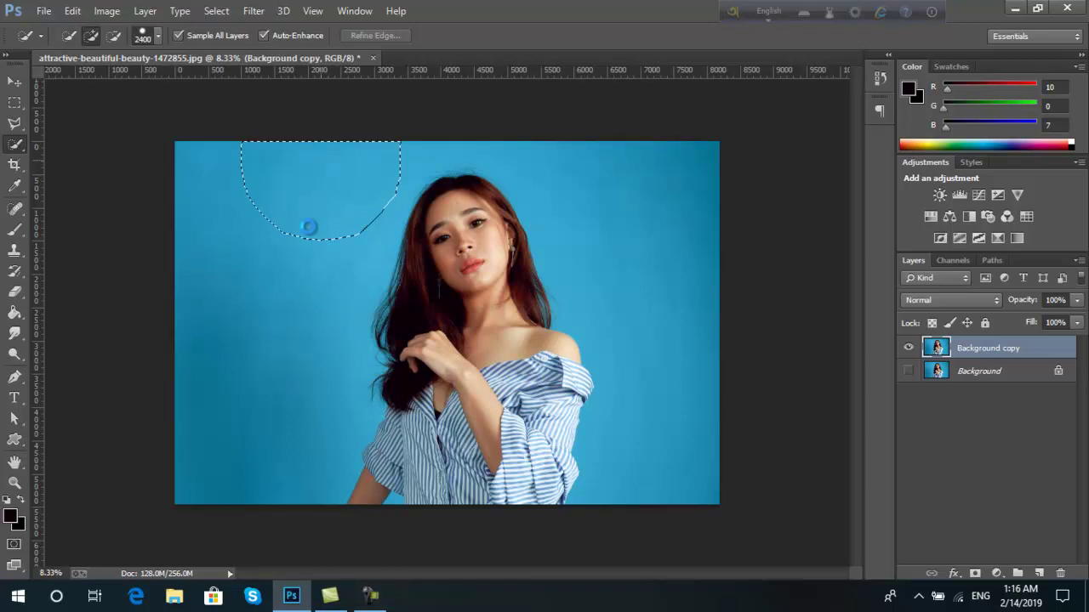
{"action": "left_click", "coordinate": [281, 269]}
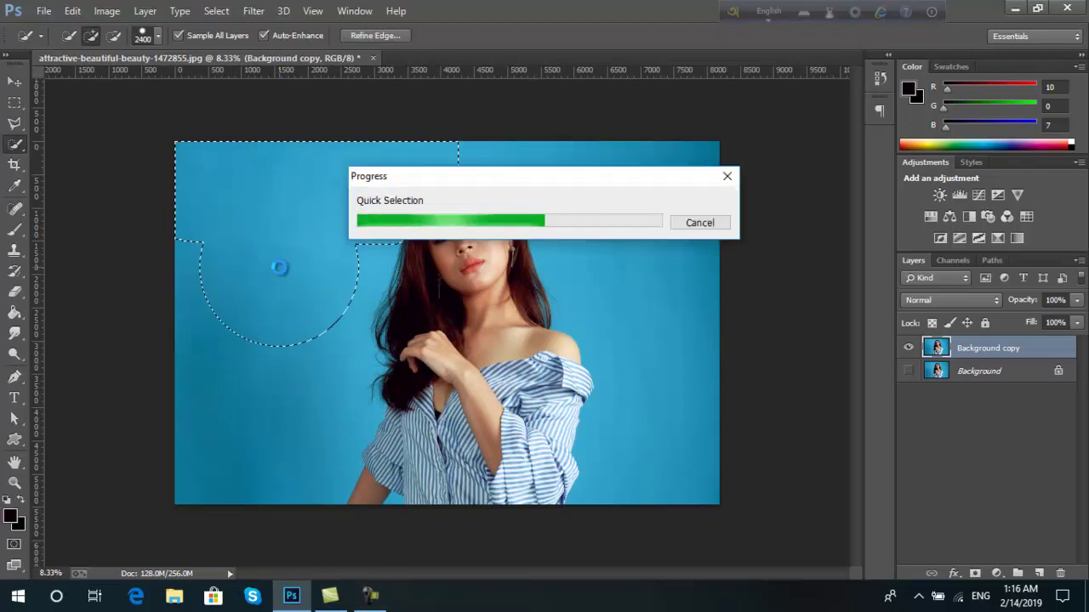
{"action": "left_click", "coordinate": [272, 391]}
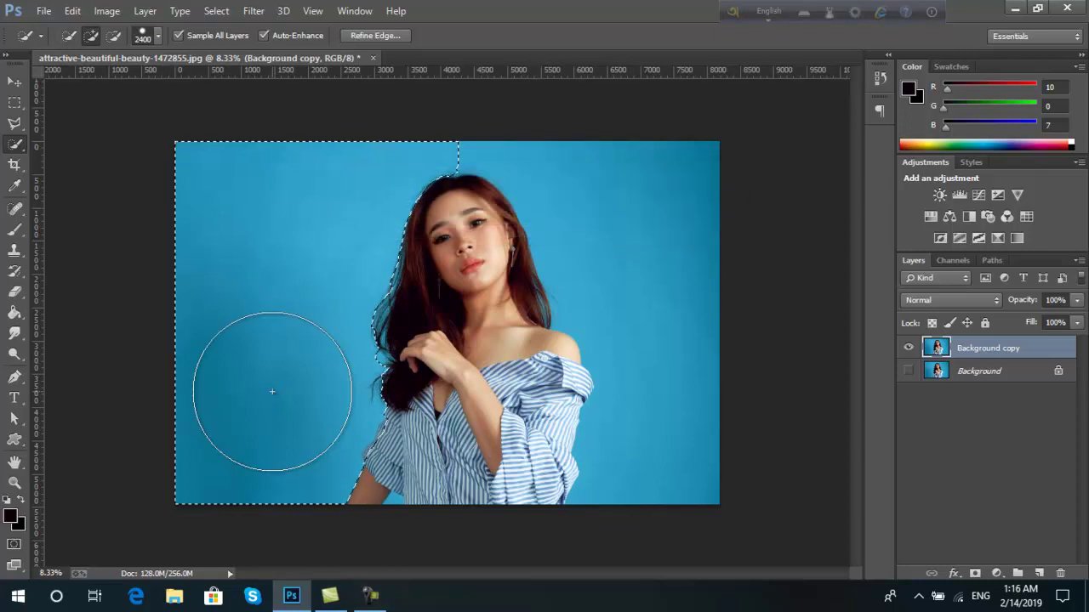
Add the backdrop above her head and down the right side to the selection
{"action": "left_click", "coordinate": [527, 104]}
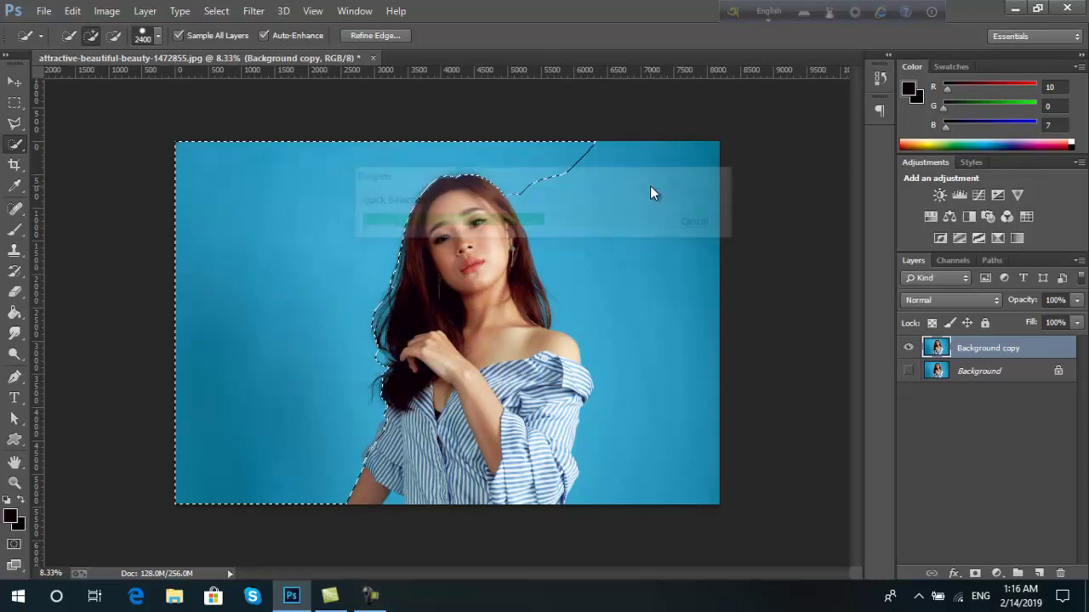
{"action": "left_click", "coordinate": [628, 200]}
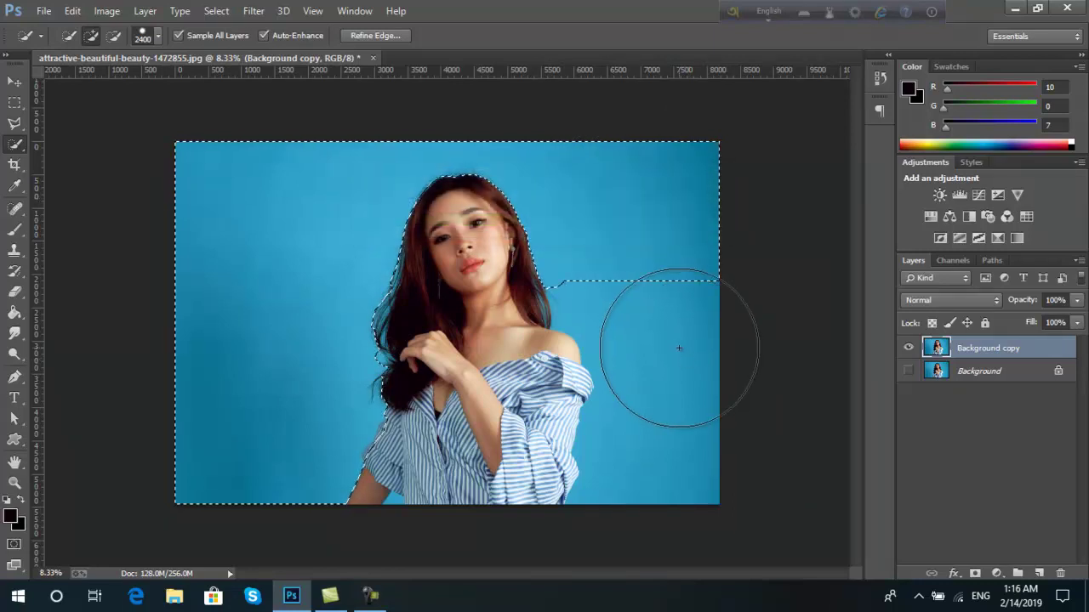
{"action": "left_click_drag", "start_coordinate": [664, 292], "coordinate": [685, 354]}
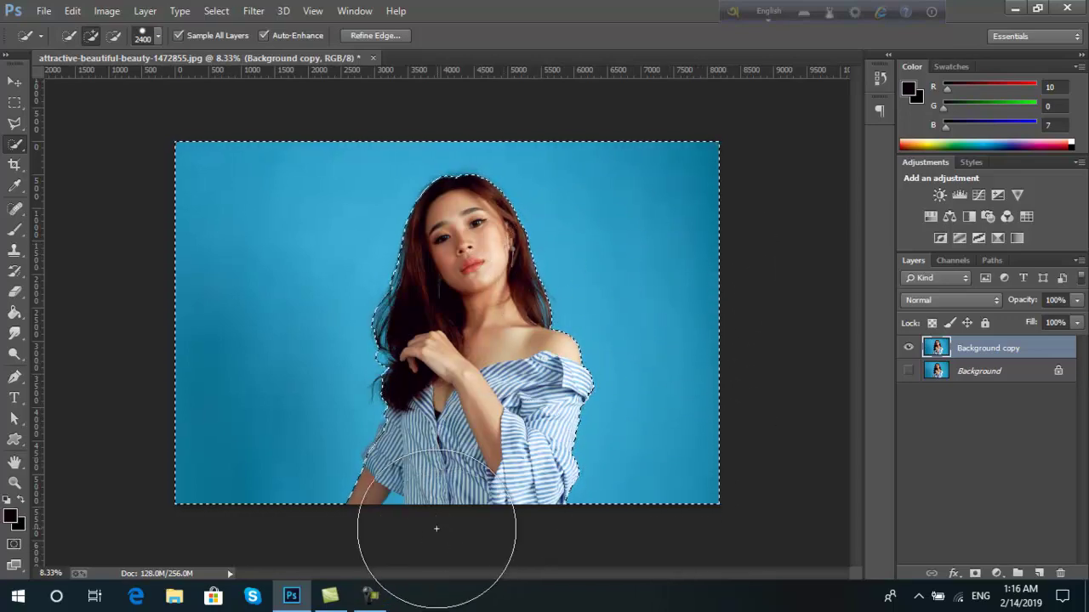
Zoom onto the sleeve, shrink the Quick Selection brush and switch to Subtract mode
{"action": "scroll", "coordinate": [430, 511], "scroll_direction": "up", "scroll_amount": 2}
{"action": "scroll", "coordinate": [419, 480], "scroll_direction": "up", "scroll_amount": 2}
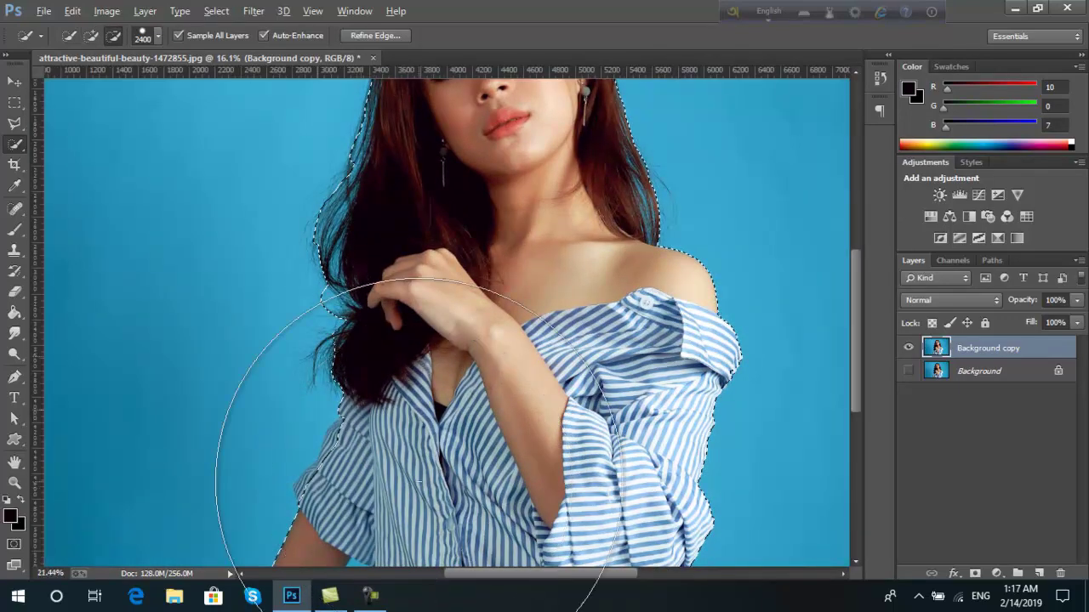
{"action": "scroll", "coordinate": [421, 472], "scroll_direction": "down", "scroll_amount": 2}
{"action": "scroll", "coordinate": [424, 464], "scroll_direction": "down", "scroll_amount": 2}
{"action": "scroll", "coordinate": [428, 451], "scroll_direction": "down", "scroll_amount": 2}
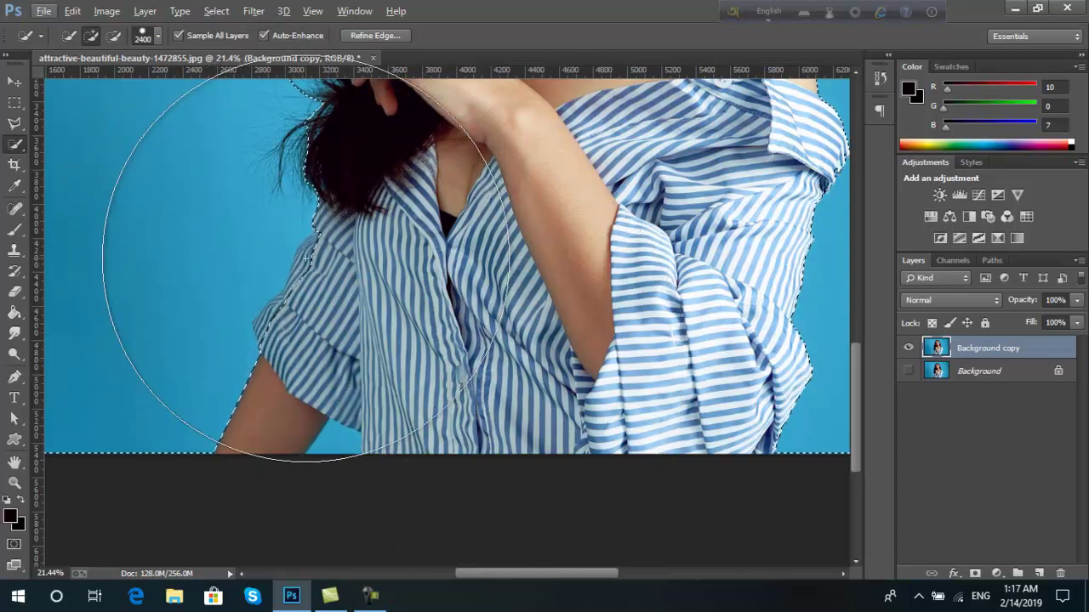
{"action": "key", "text": "bracketleft"}
{"action": "key", "text": "bracketleft"}
{"action": "key", "text": "bracketleft"}
{"action": "key", "text": "bracketleft"}
{"action": "key", "text": "bracketleft"}
{"action": "key", "text": "bracketleft"}
{"action": "key", "text": "bracketleft"}
{"action": "key", "text": "bracketleft"}
{"action": "key", "text": "bracketleft"}
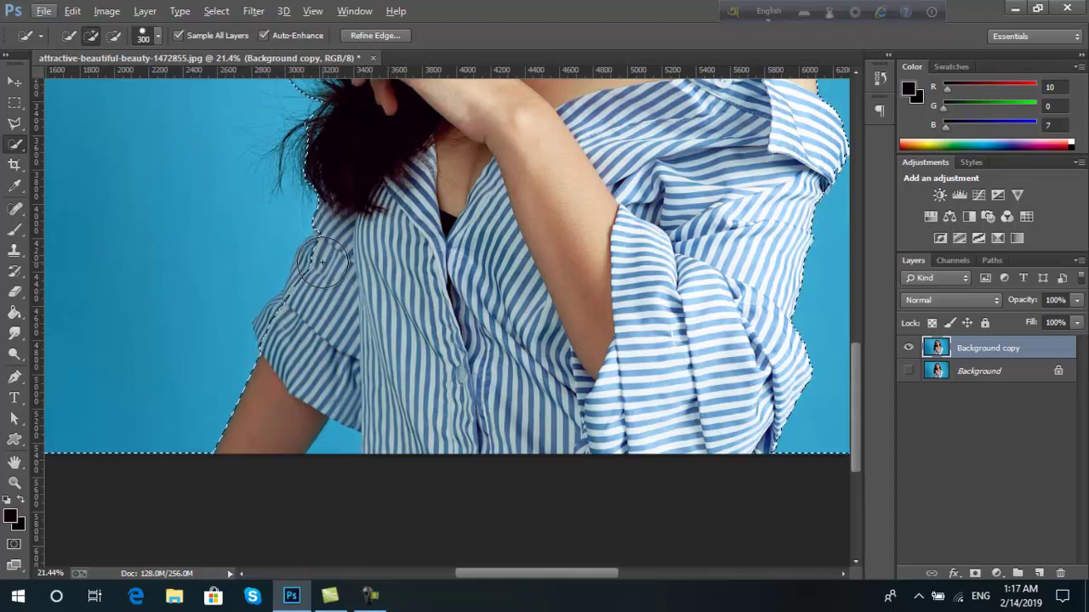
{"action": "key", "text": "bracketright"}
{"action": "key", "text": "bracketright"}
{"action": "key", "text": "bracketright"}
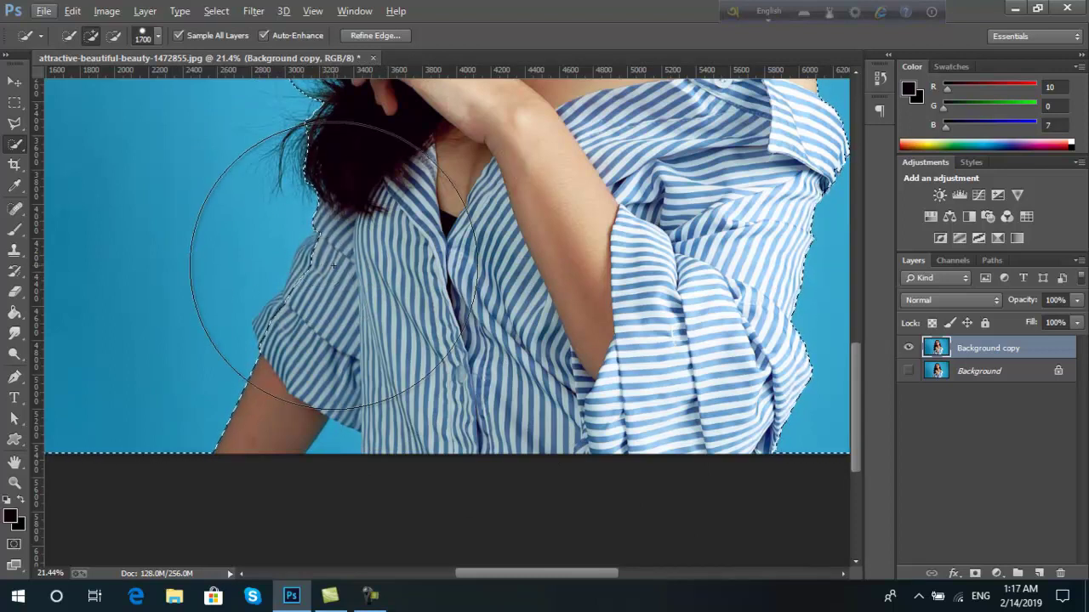
{"action": "key", "text": "bracketright"}
{"action": "key", "text": "bracketright"}
{"action": "key", "text": "bracketright"}
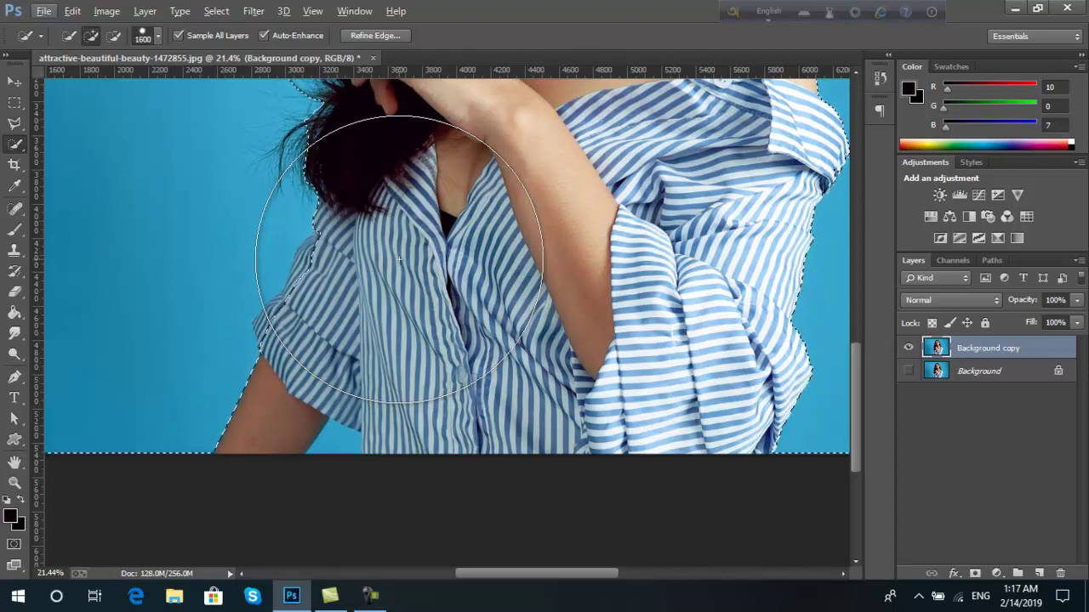
{"action": "key", "text": "bracketleft"}
{"action": "key", "text": "bracketleft"}
{"action": "key", "text": "bracketleft"}
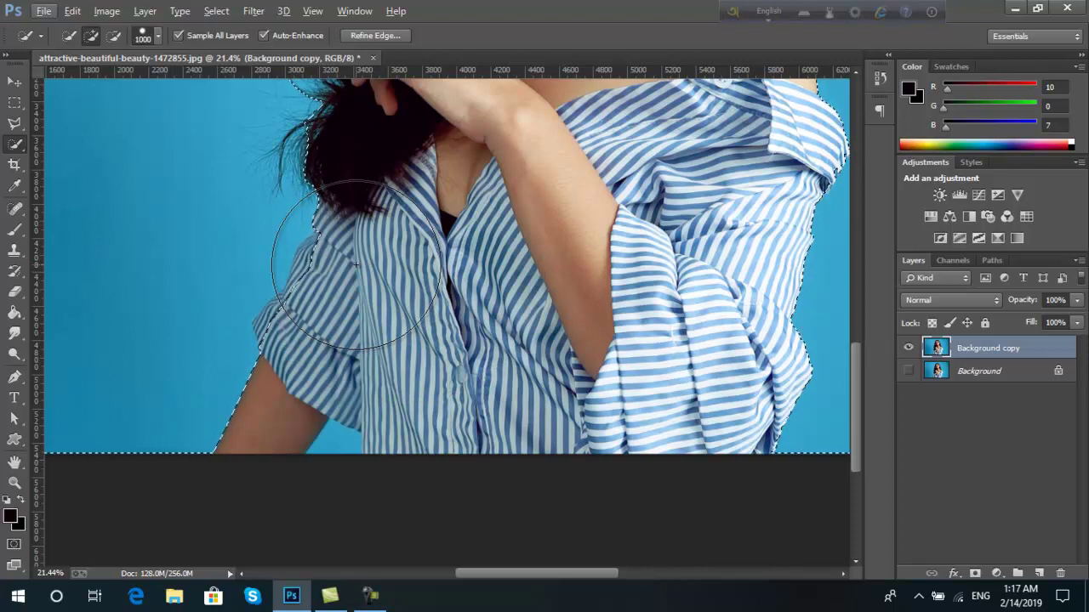
{"action": "key", "text": "bracketleft"}
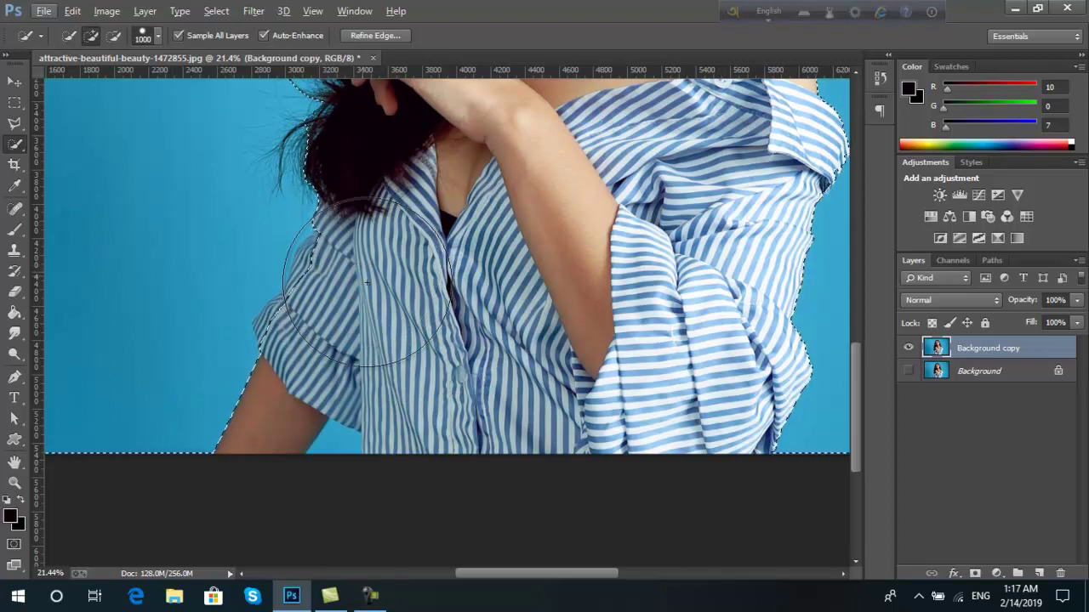
{"action": "key", "text": "bracketleft"}
{"action": "key", "text": "bracketleft"}
{"action": "key", "text": "bracketleft"}
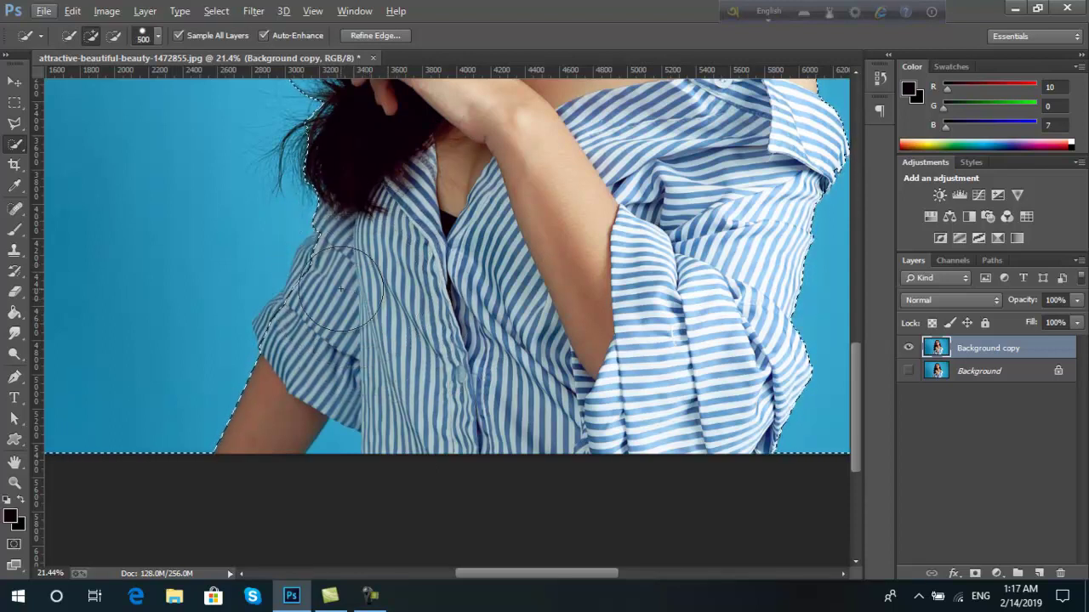
{"action": "key", "text": "bracketleft"}
{"action": "key", "text": "bracketleft"}
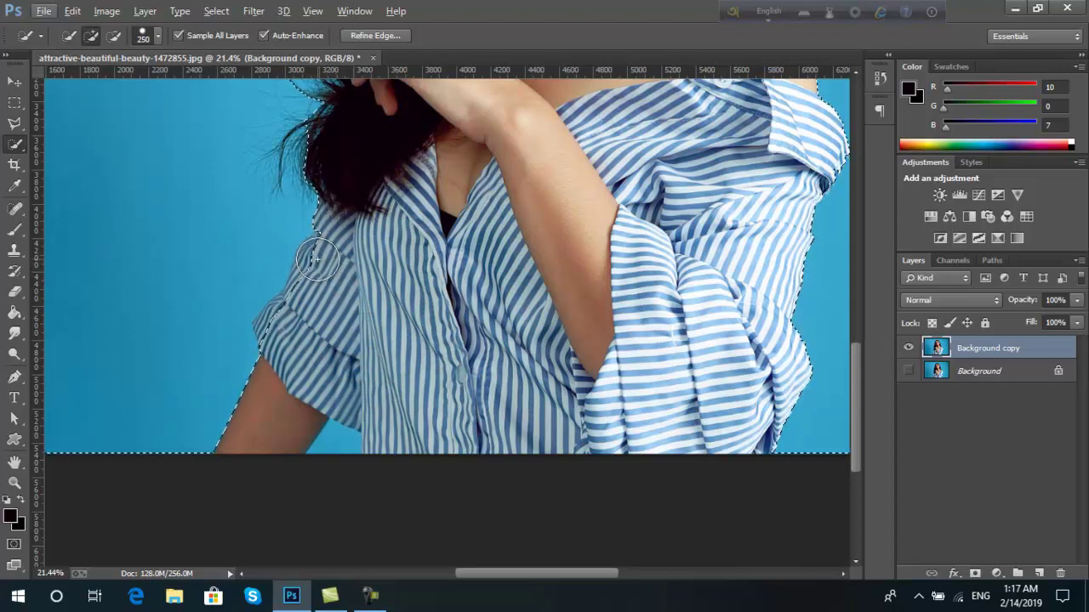
{"action": "key", "text": "alt"}
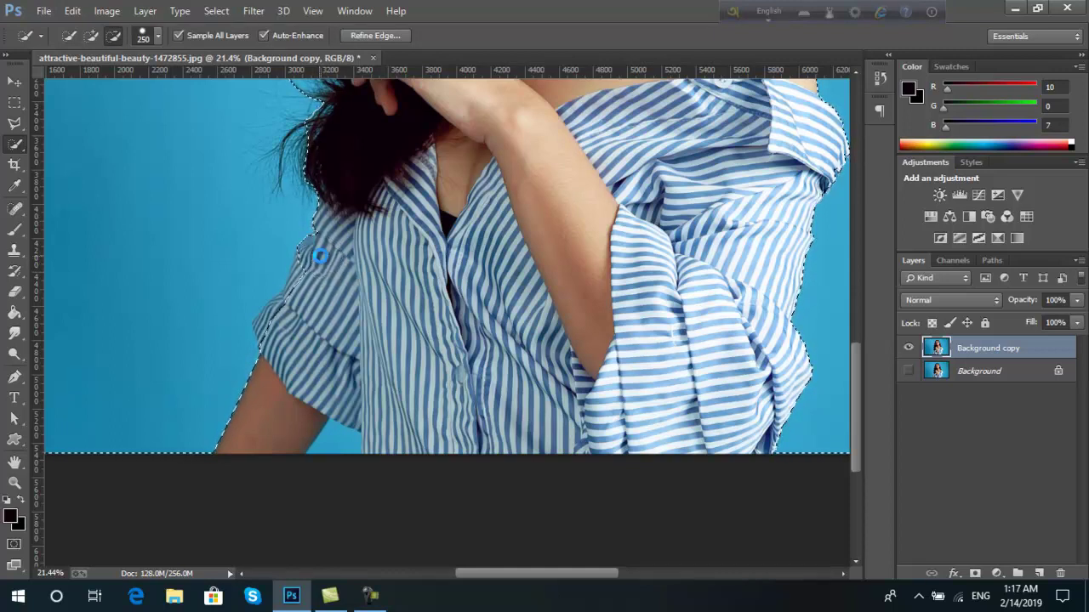
Trim the backdrop selection along the upper and lower sleeve edge
{"action": "left_click", "coordinate": [316, 278]}
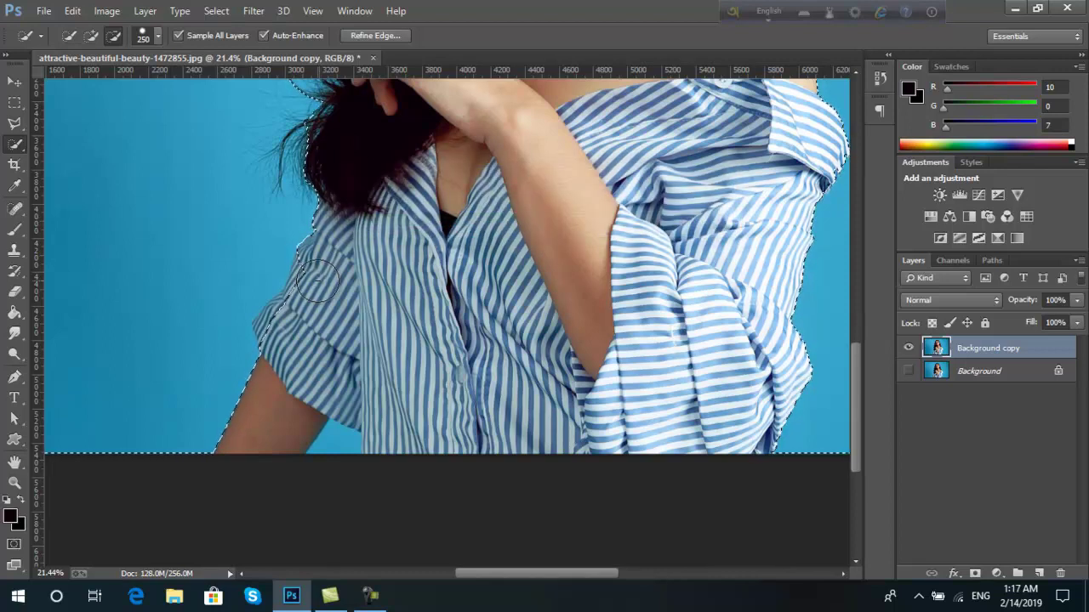
{"action": "left_click", "coordinate": [315, 279]}
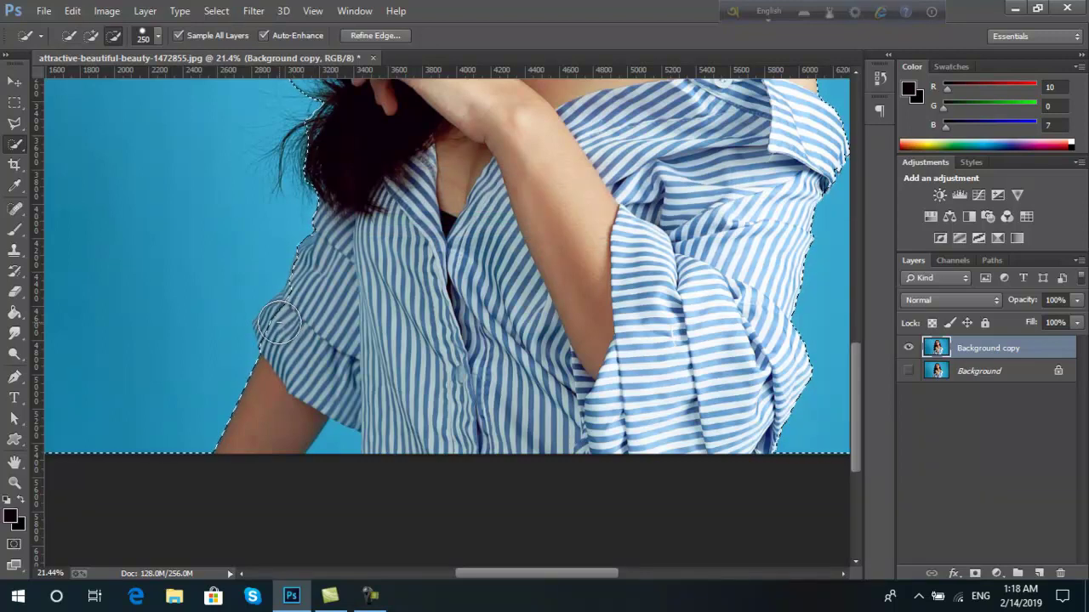
{"action": "left_click", "coordinate": [283, 322]}
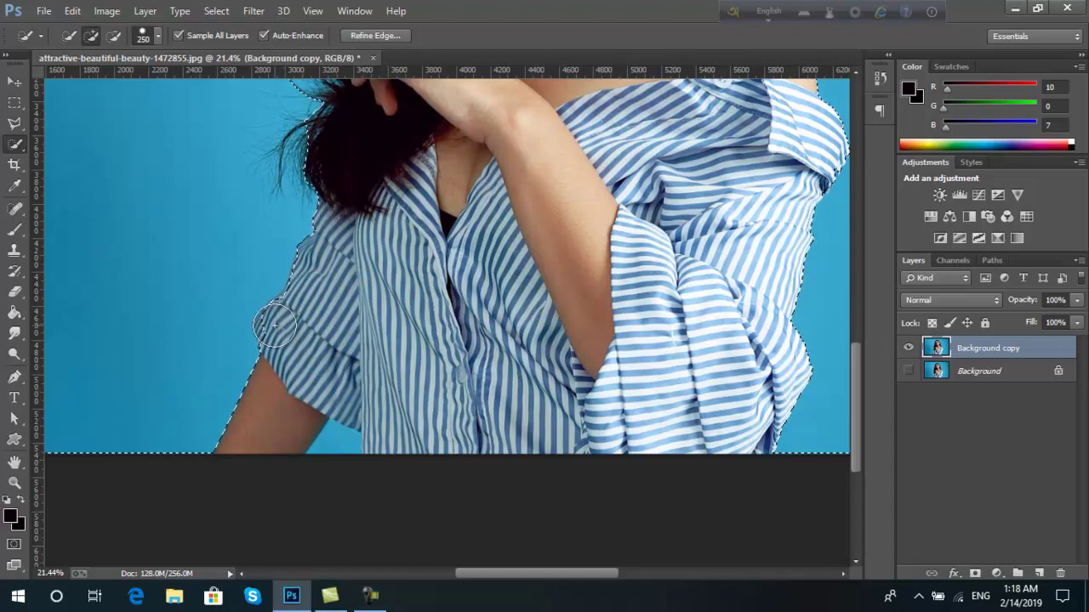
{"action": "left_click", "coordinate": [275, 329]}
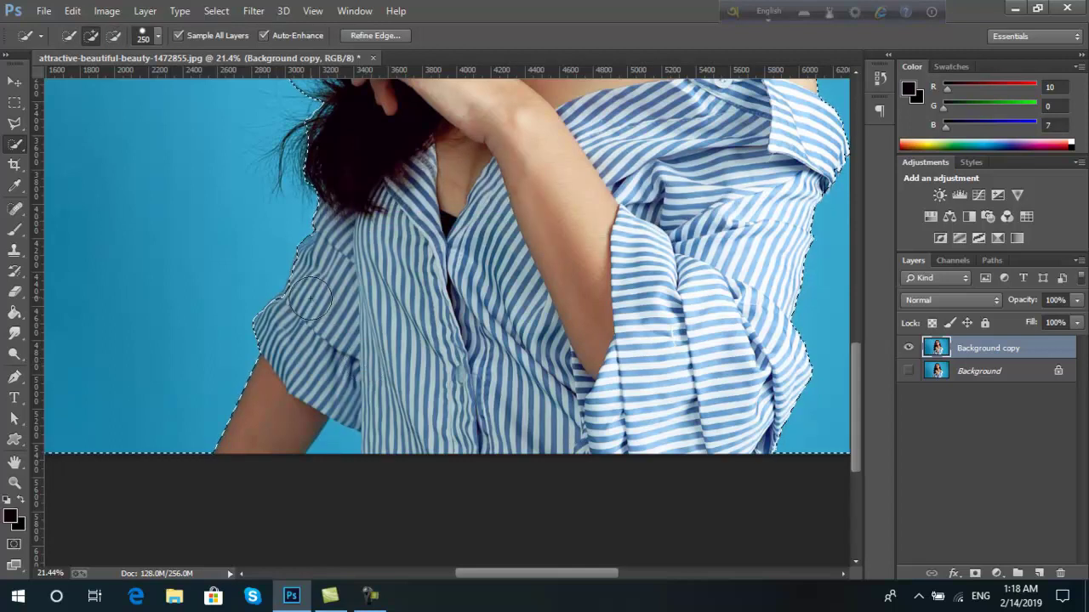
{"action": "scroll", "coordinate": [300, 282], "scroll_direction": "up", "scroll_amount": 5}
{"action": "scroll", "coordinate": [301, 282], "scroll_direction": "up", "scroll_amount": 1}
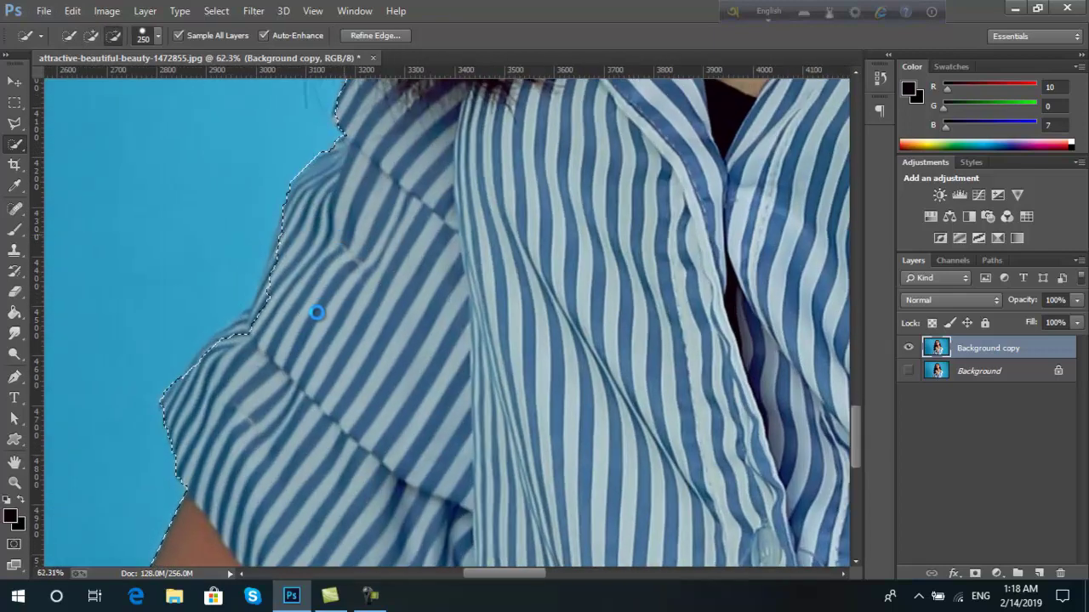
Add sleeve areas back and refine the selection along the sleeve fold
{"action": "left_click", "coordinate": [301, 340]}
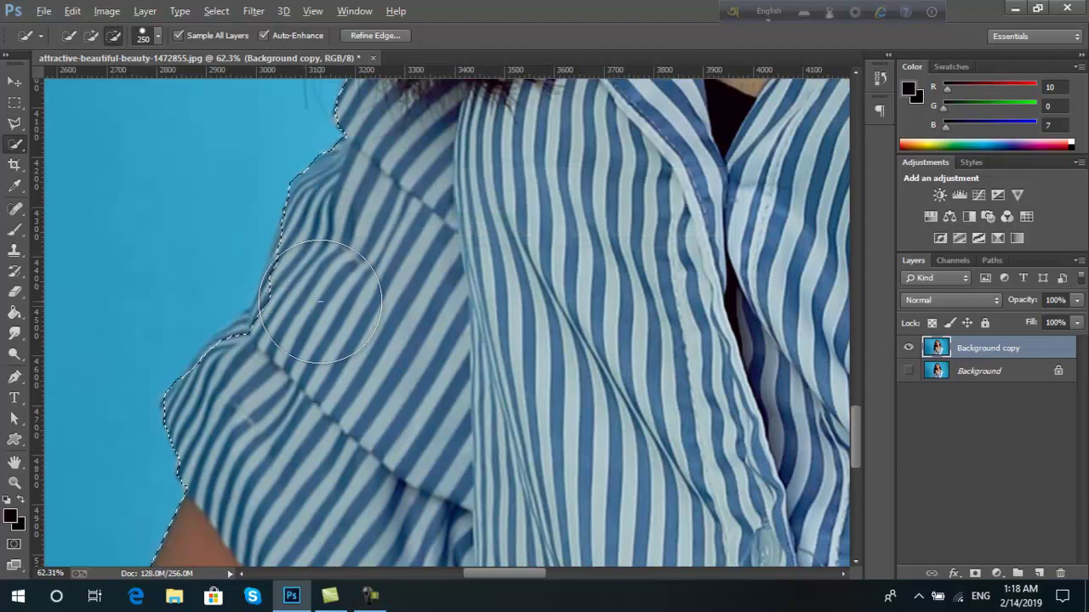
{"action": "left_click_drag", "start_coordinate": [332, 265], "coordinate": [326, 288]}
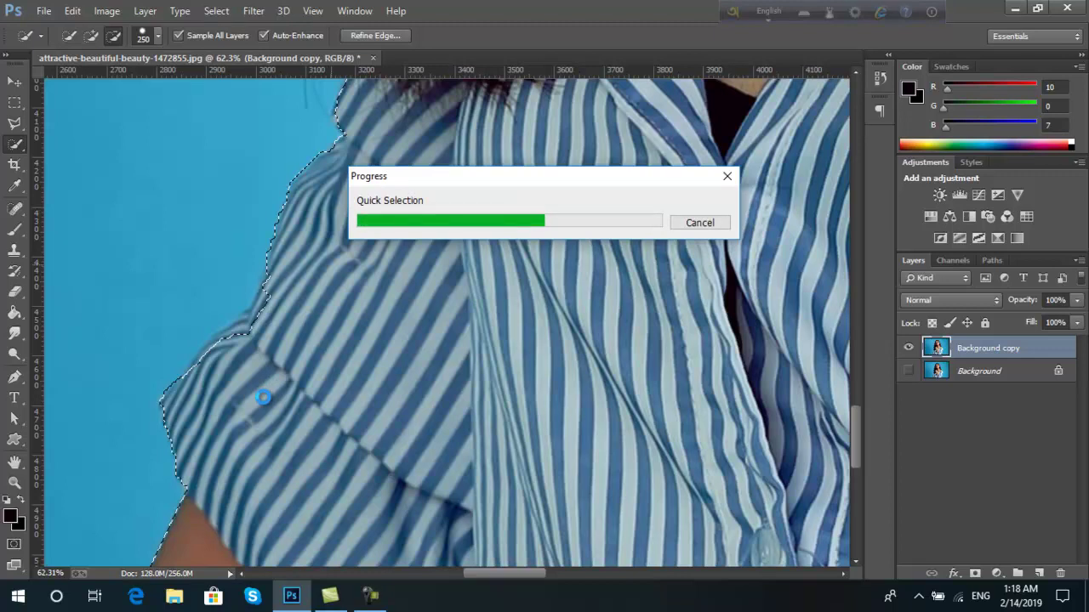
{"action": "scroll", "coordinate": [250, 401], "scroll_direction": "down", "scroll_amount": 1}
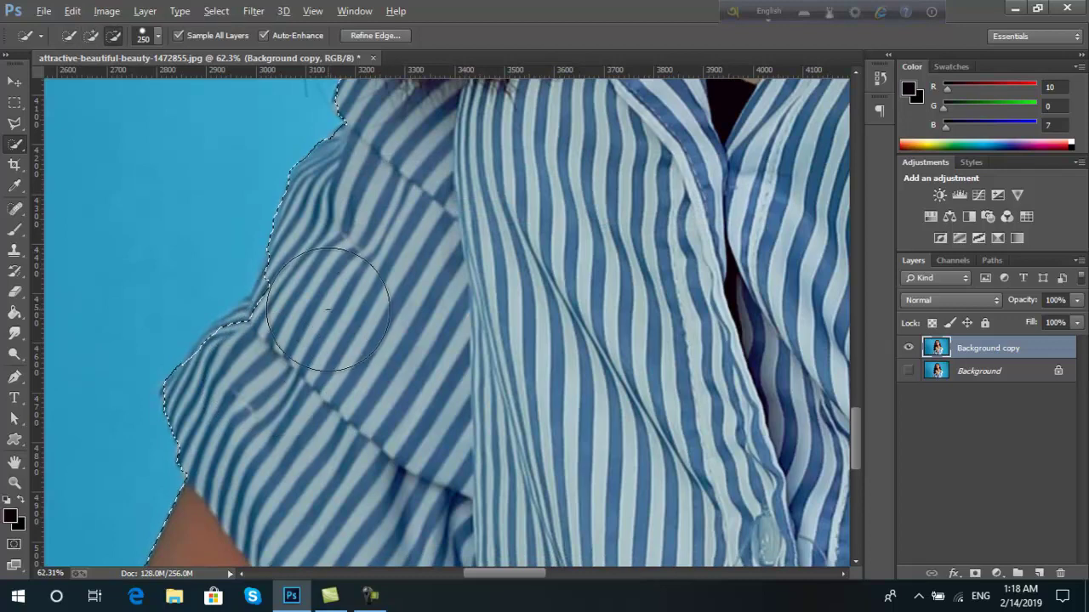
{"action": "left_click", "coordinate": [292, 334]}
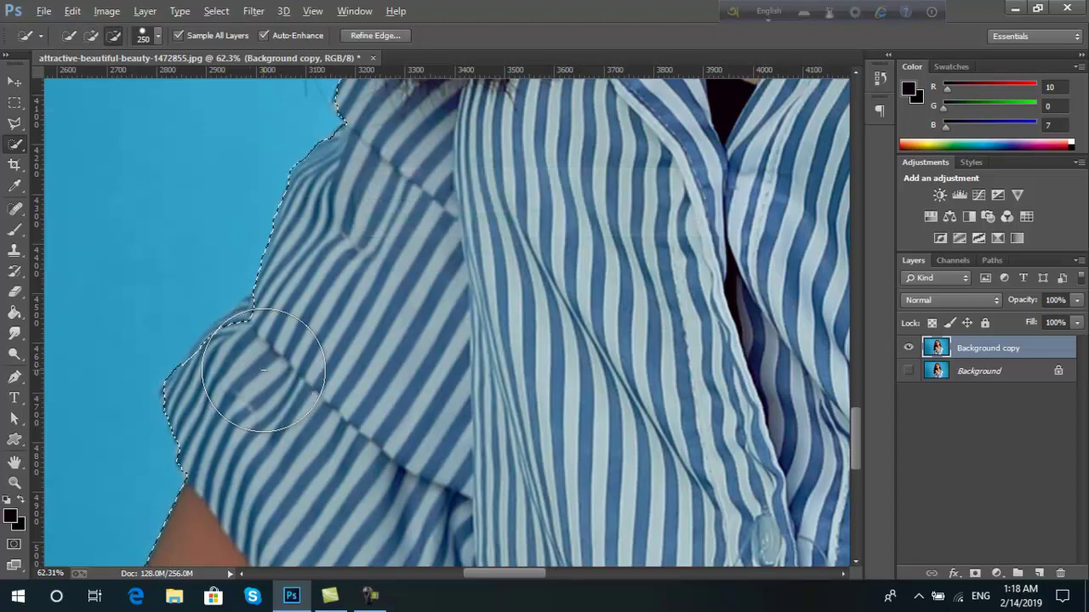
{"action": "left_click_drag", "start_coordinate": [250, 372], "coordinate": [264, 371]}
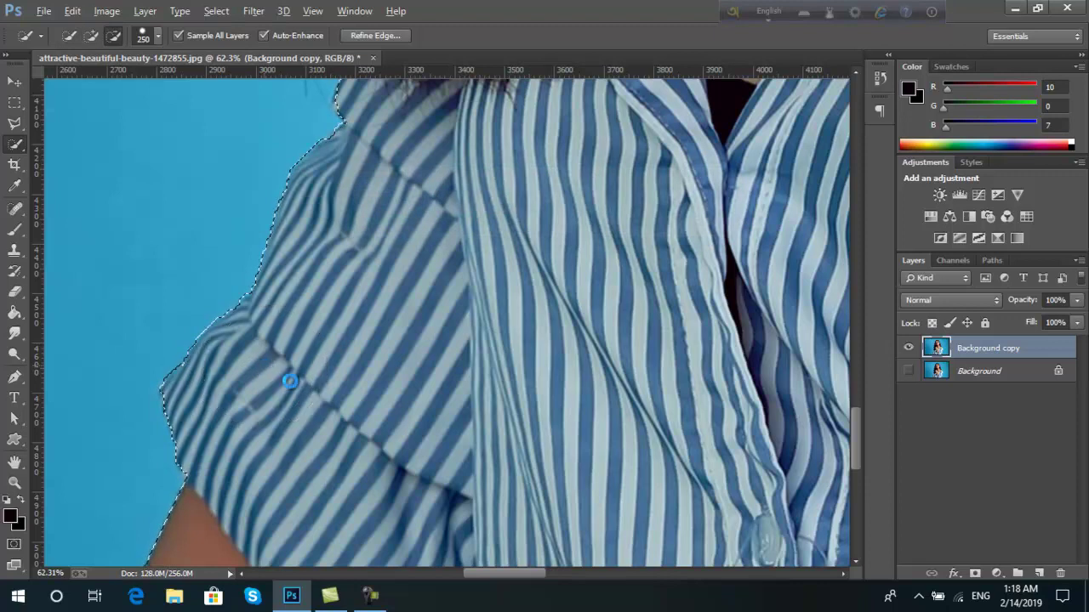
{"action": "left_click", "coordinate": [338, 398]}
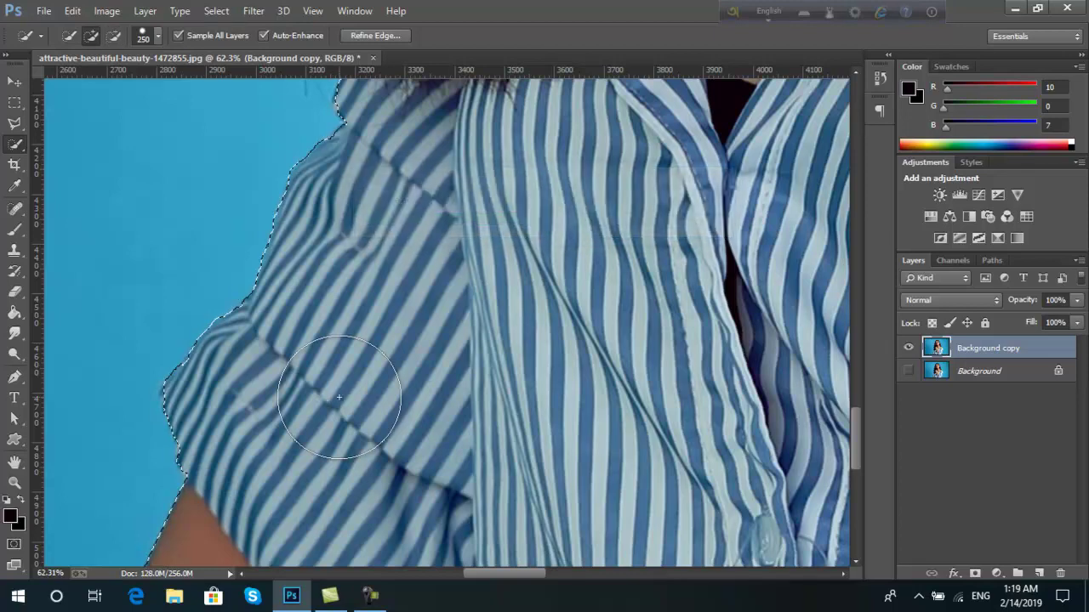
Correct the selection at the blue gap between arm and shirt hem in Subtract mode
{"action": "scroll", "coordinate": [338, 398], "scroll_direction": "down", "scroll_amount": 2}
{"action": "scroll", "coordinate": [340, 398], "scroll_direction": "down", "scroll_amount": 1}
{"action": "scroll", "coordinate": [340, 398], "scroll_direction": "down", "scroll_amount": 2}
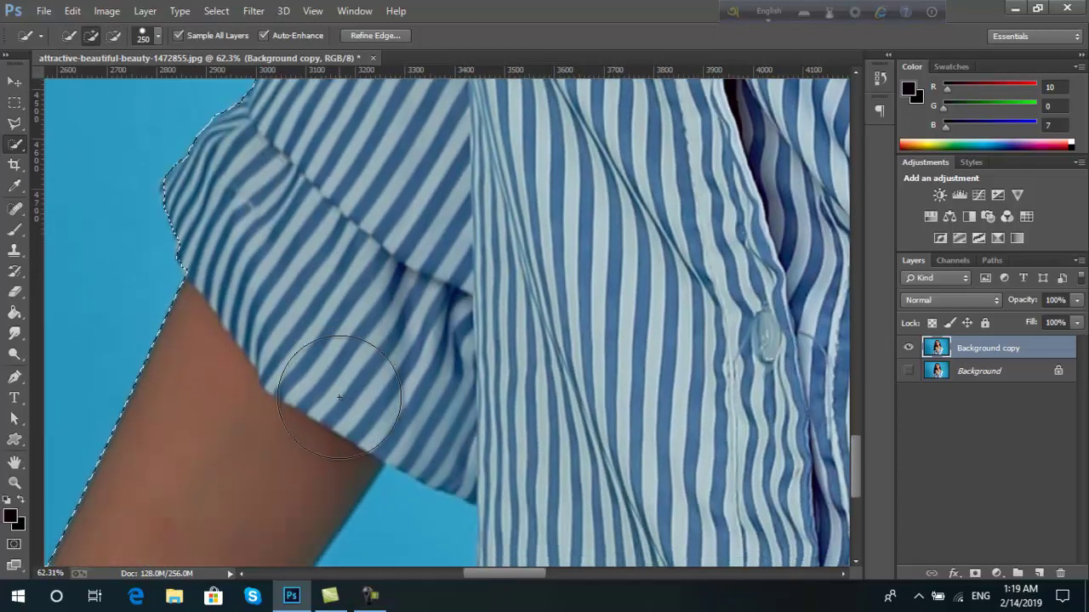
{"action": "scroll", "coordinate": [340, 400], "scroll_direction": "down", "scroll_amount": 1}
{"action": "scroll", "coordinate": [341, 404], "scroll_direction": "down", "scroll_amount": 1}
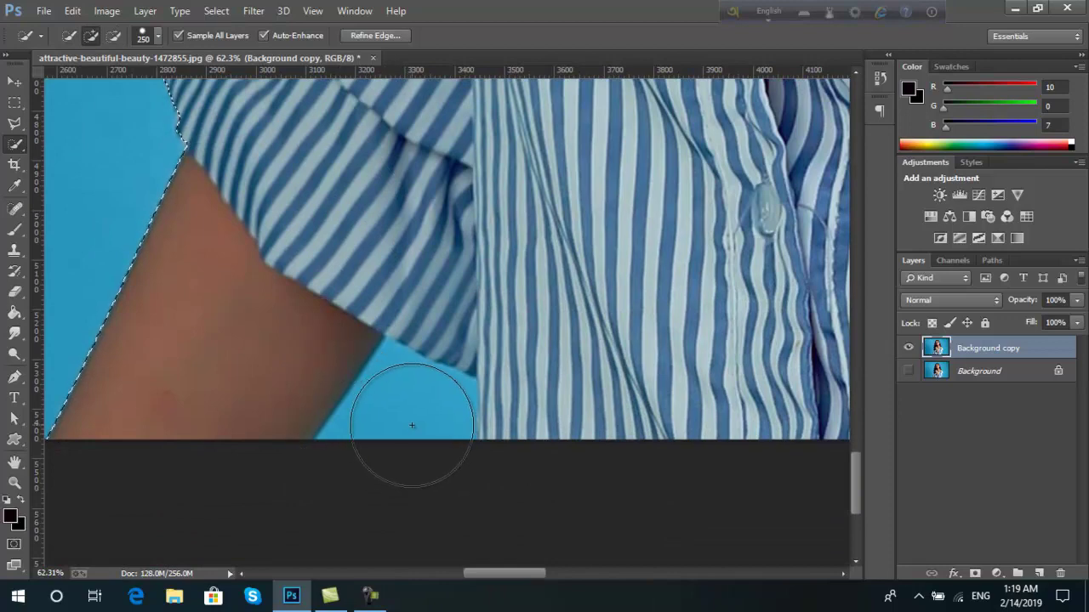
{"action": "key", "text": "alt"}
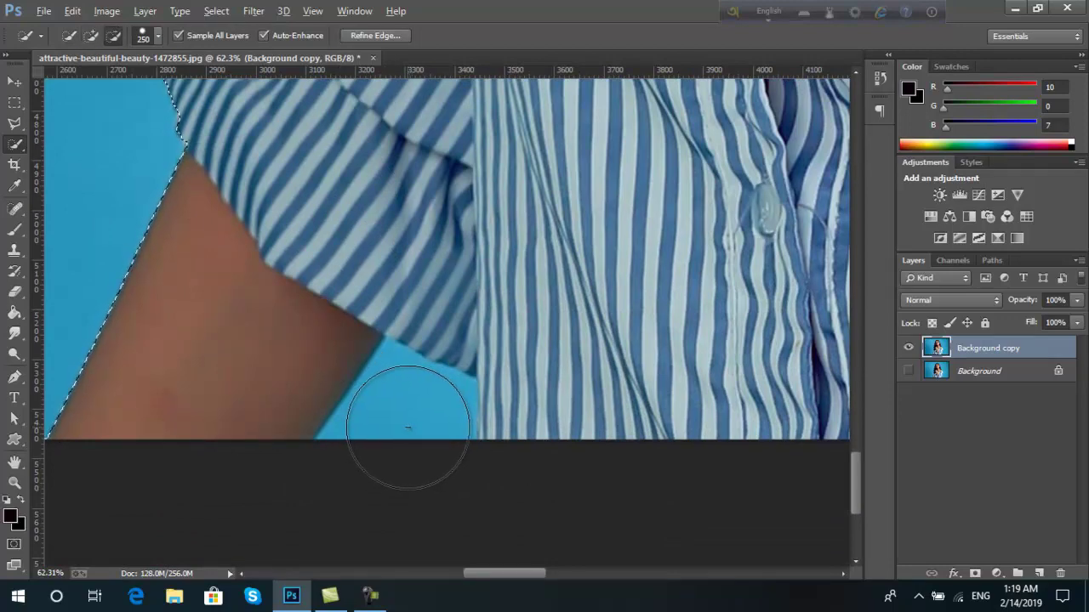
{"action": "left_click", "coordinate": [408, 428], "text": "alt"}
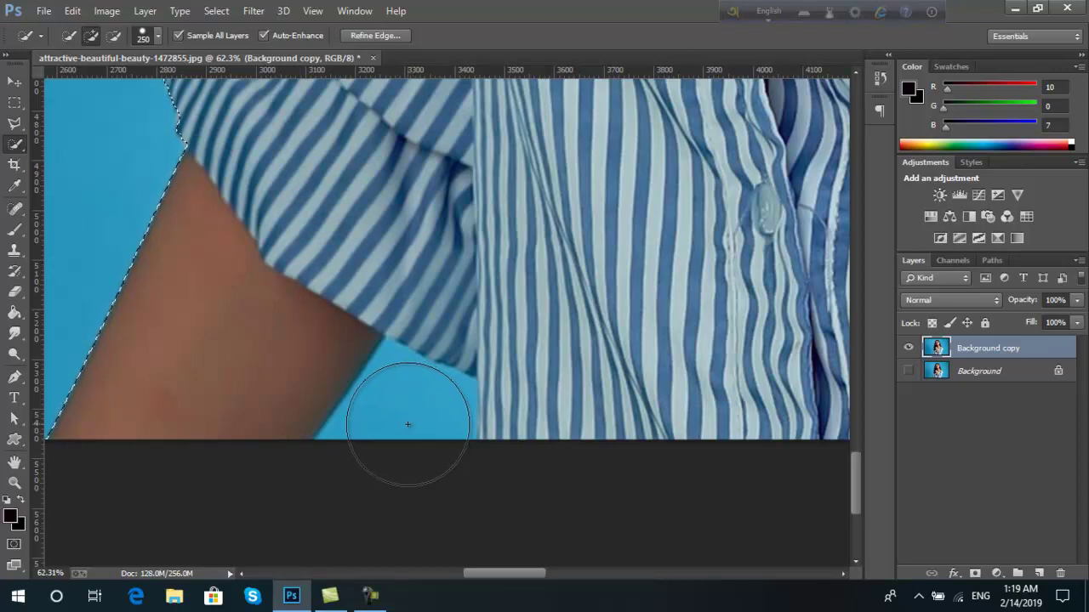
{"action": "left_click", "coordinate": [407, 425]}
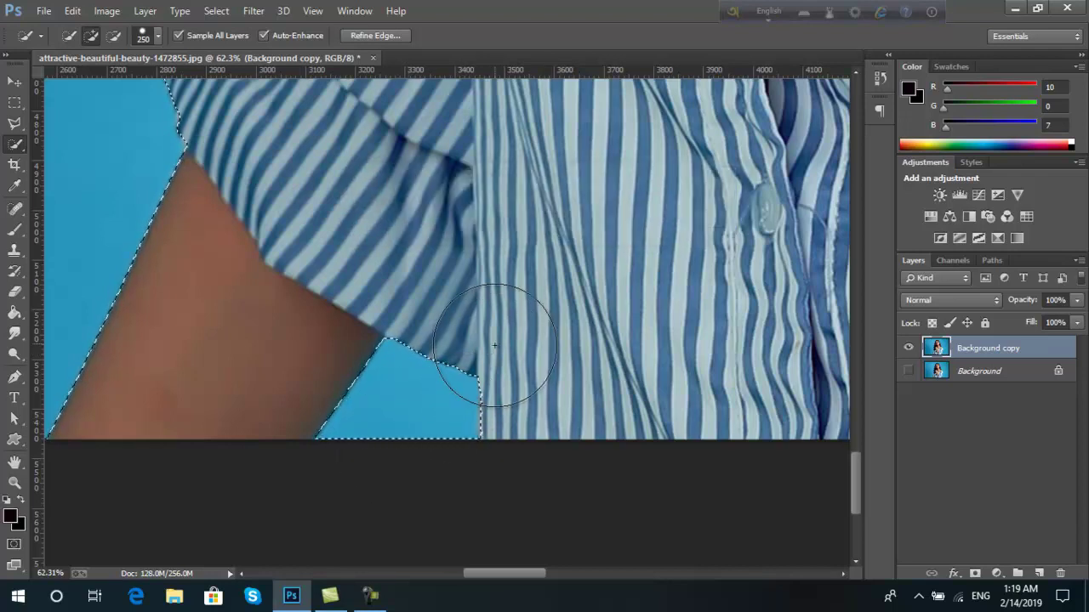
Subtract backdrop beside the hair so the selection hugs the hair edge
{"action": "scroll", "coordinate": [536, 246], "scroll_direction": "down", "scroll_amount": 3}
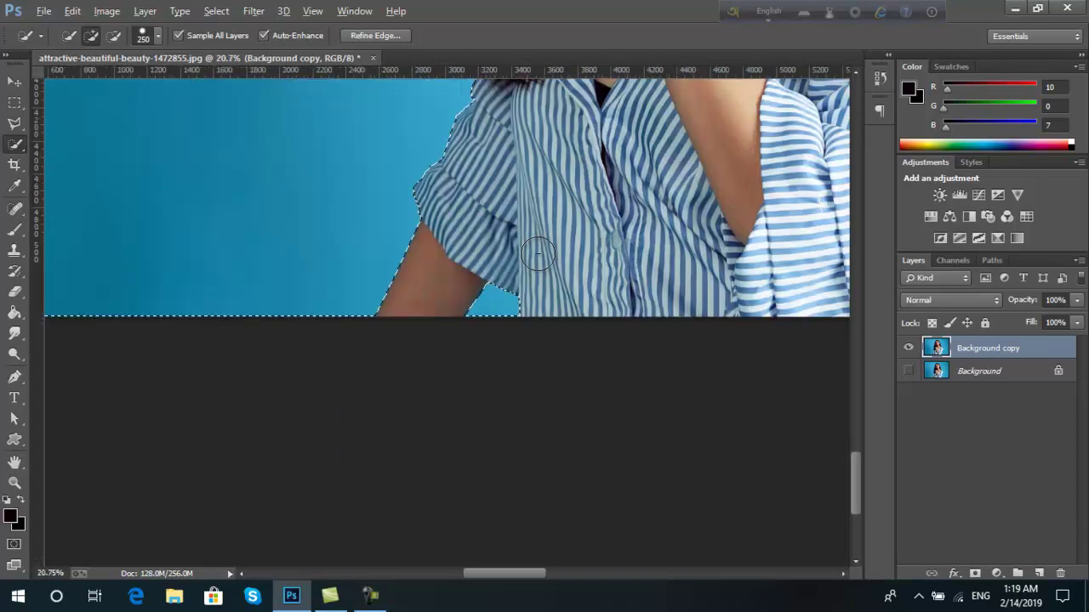
{"action": "scroll", "coordinate": [538, 252], "scroll_direction": "down", "scroll_amount": 2}
{"action": "scroll", "coordinate": [538, 253], "scroll_direction": "down", "scroll_amount": 2}
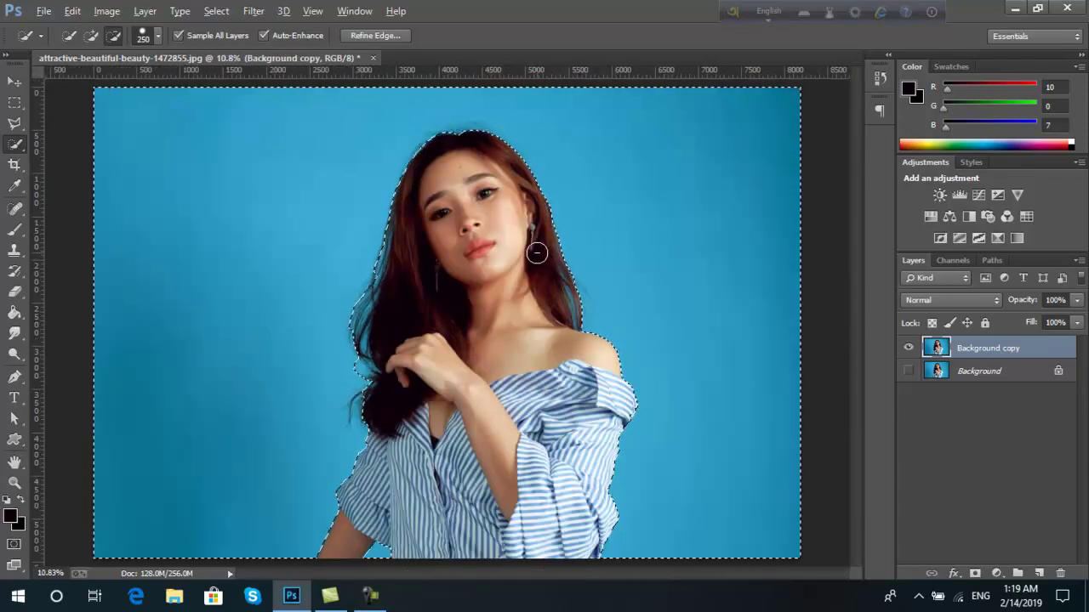
{"action": "scroll", "coordinate": [389, 384], "scroll_direction": "up", "scroll_amount": 2}
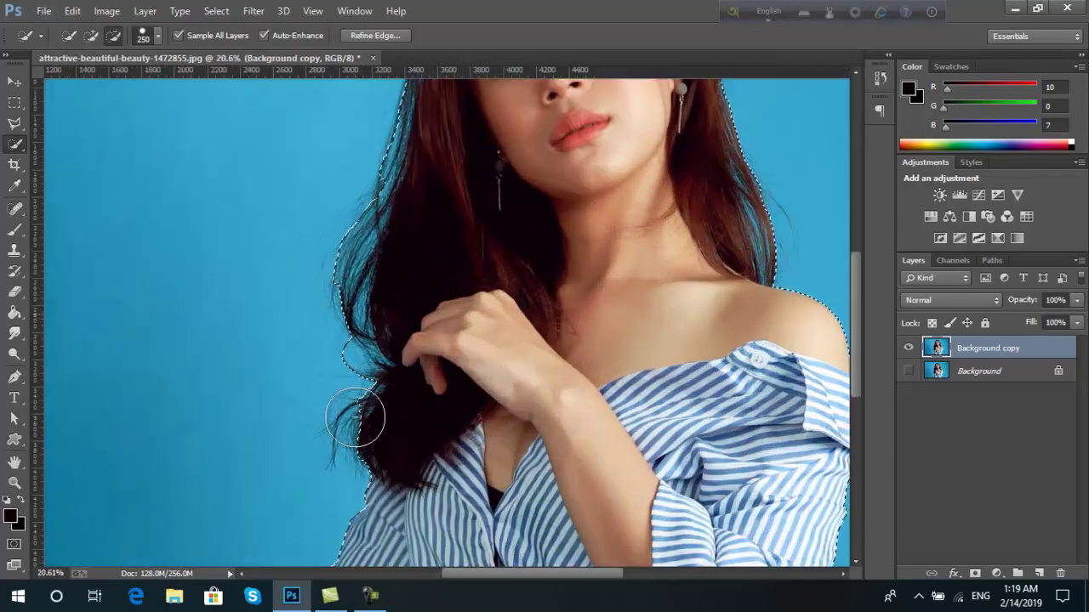
{"action": "scroll", "coordinate": [369, 418], "scroll_direction": "up", "scroll_amount": 2}
{"action": "scroll", "coordinate": [355, 417], "scroll_direction": "up", "scroll_amount": 1}
{"action": "scroll", "coordinate": [351, 366], "scroll_direction": "up", "scroll_amount": 1}
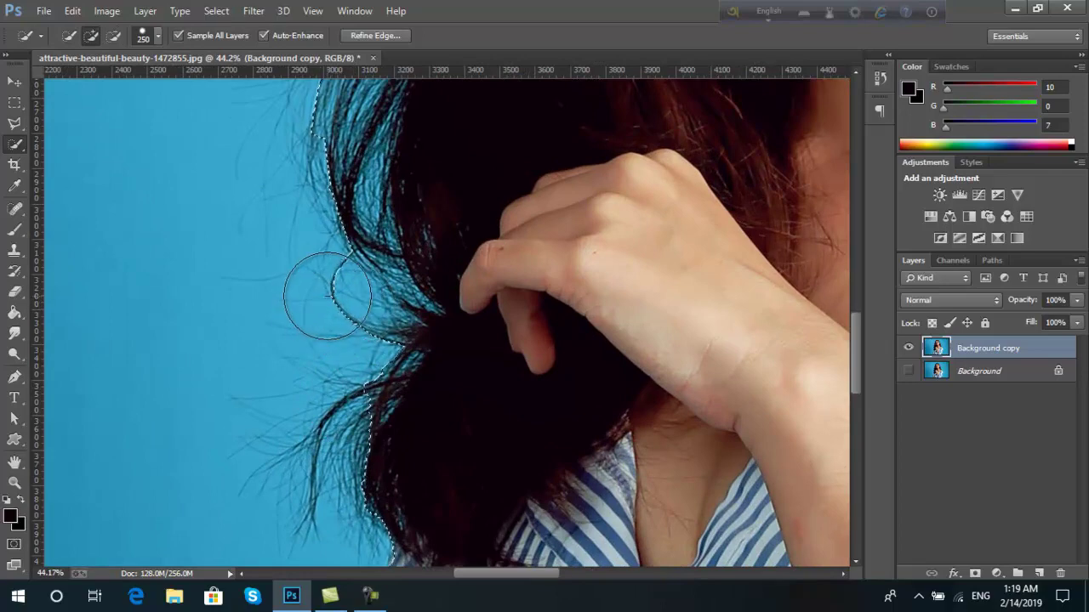
{"action": "key", "text": "alt"}
{"action": "left_click_drag", "start_coordinate": [320, 294], "coordinate": [332, 296]}
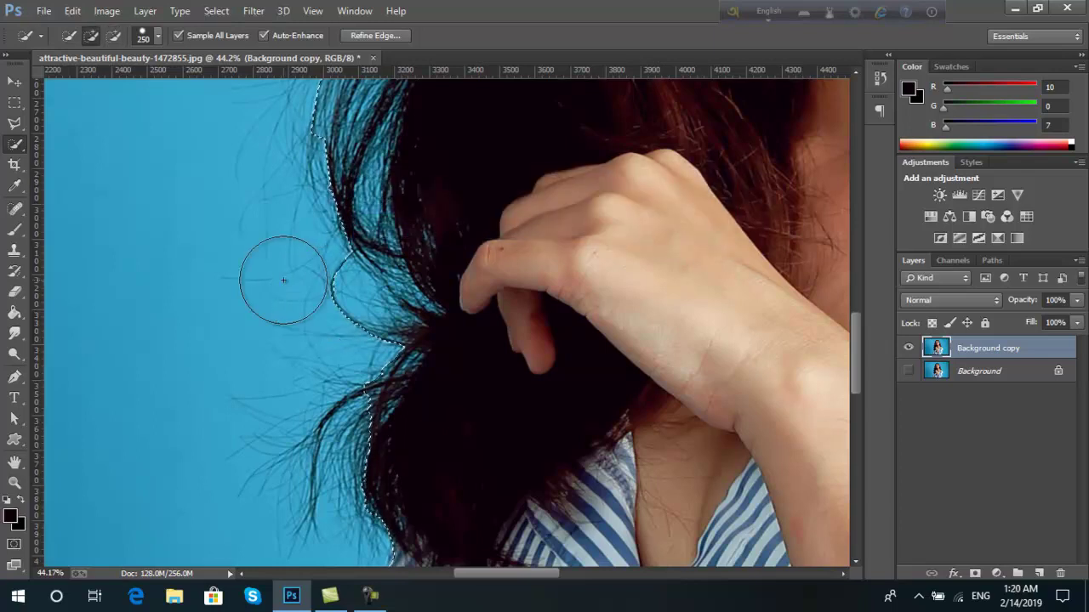
{"action": "left_click_drag", "start_coordinate": [326, 286], "coordinate": [345, 321]}
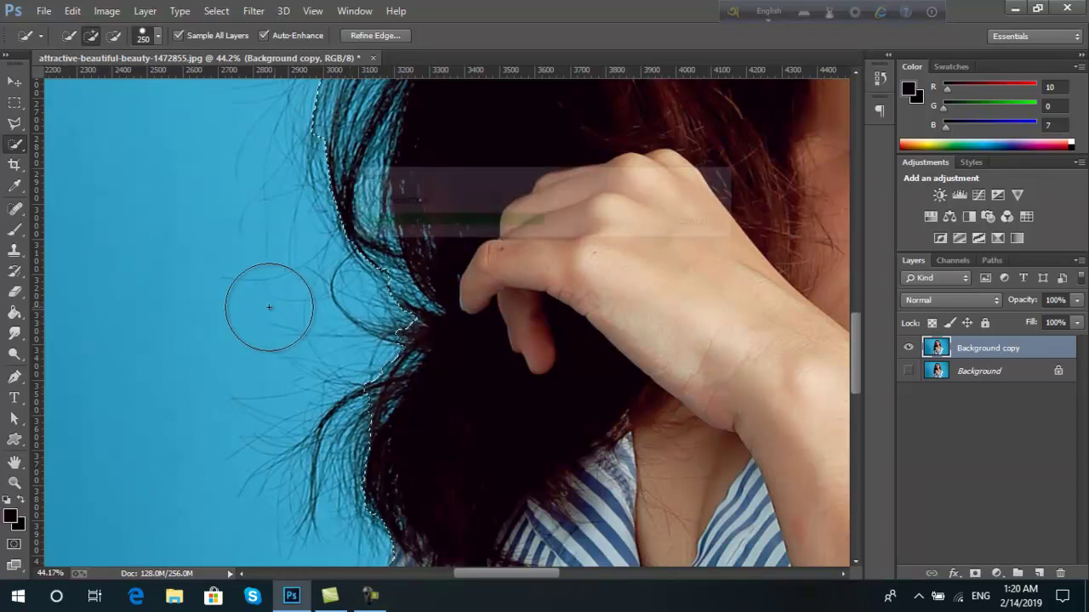
Scroll around the image to check the finished selection outline
{"action": "scroll", "coordinate": [264, 306], "scroll_direction": "up", "scroll_amount": 3}
{"action": "scroll", "coordinate": [272, 313], "scroll_direction": "up", "scroll_amount": 3}
{"action": "scroll", "coordinate": [273, 313], "scroll_direction": "up", "scroll_amount": 3}
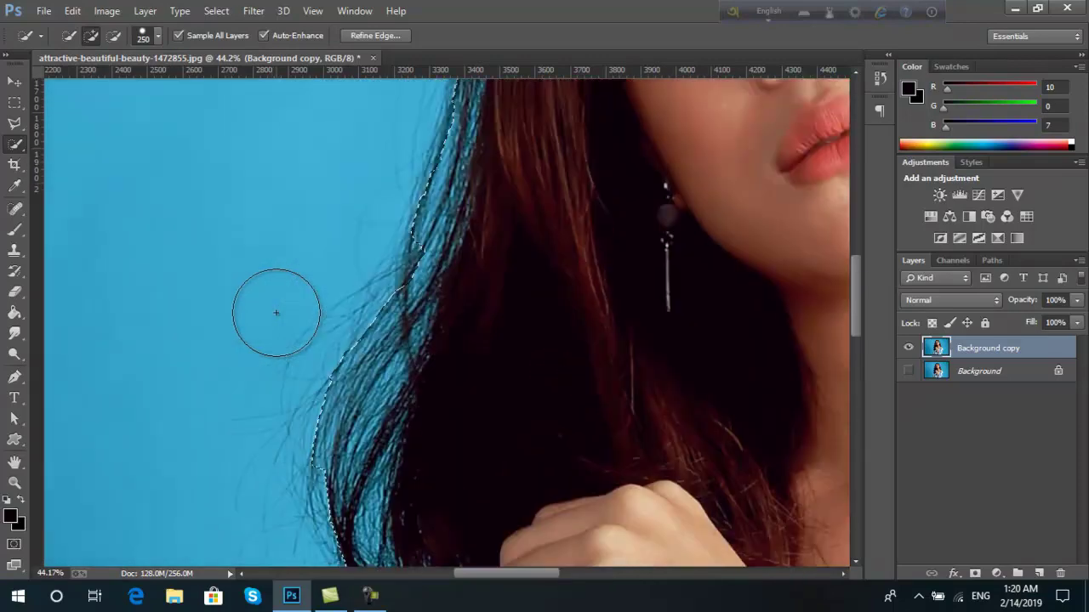
{"action": "scroll", "coordinate": [274, 314], "scroll_direction": "up", "scroll_amount": 2}
{"action": "scroll", "coordinate": [279, 316], "scroll_direction": "up", "scroll_amount": 1}
{"action": "scroll", "coordinate": [279, 315], "scroll_direction": "up", "scroll_amount": 2}
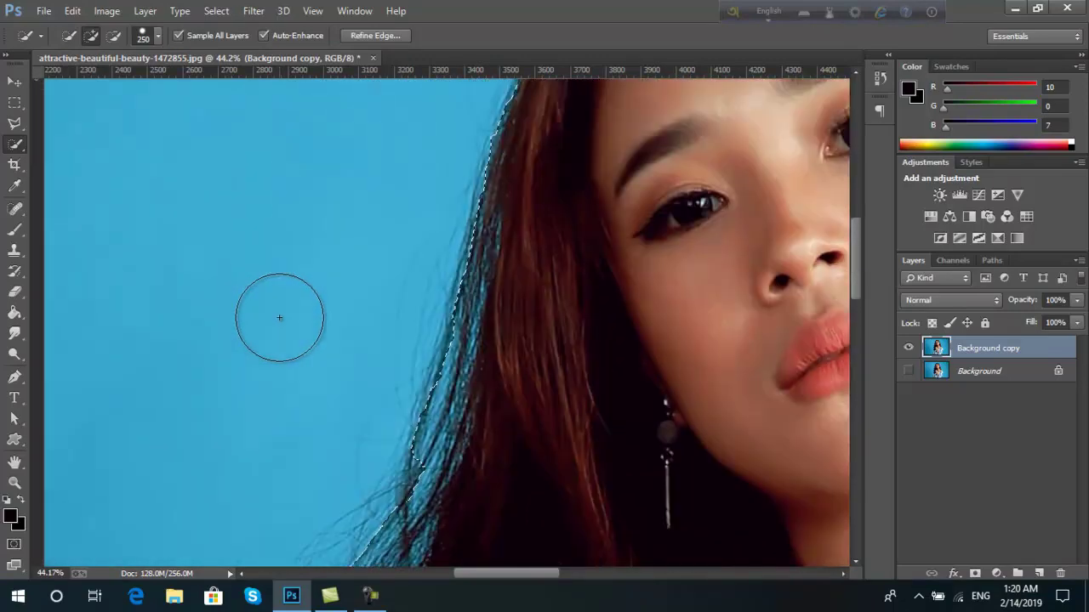
{"action": "scroll", "coordinate": [279, 316], "scroll_direction": "down", "scroll_amount": 2}
{"action": "scroll", "coordinate": [278, 316], "scroll_direction": "down", "scroll_amount": 2}
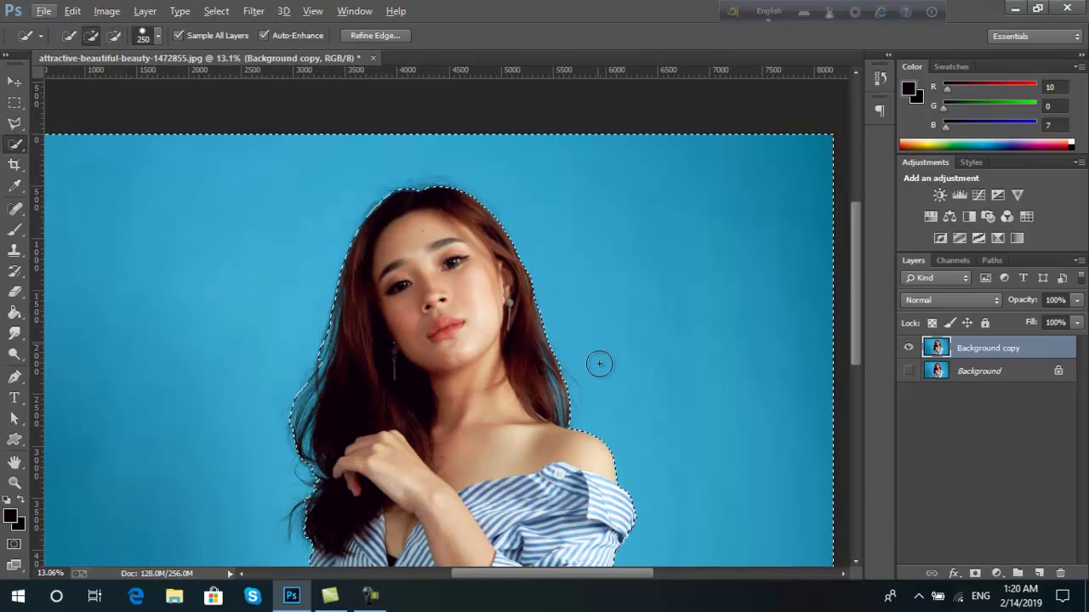
{"action": "scroll", "coordinate": [601, 374], "scroll_direction": "up", "scroll_amount": 2}
{"action": "scroll", "coordinate": [595, 407], "scroll_direction": "up", "scroll_amount": 1}
{"action": "scroll", "coordinate": [570, 387], "scroll_direction": "up", "scroll_amount": 1}
{"action": "scroll", "coordinate": [562, 382], "scroll_direction": "down", "scroll_amount": 2, "text": "alt"}
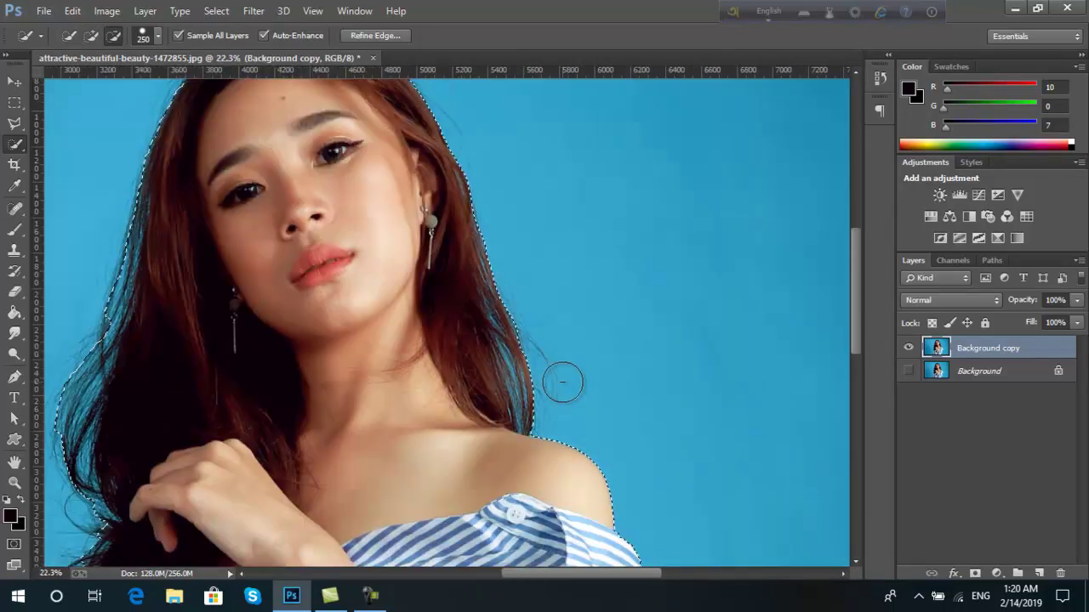
{"action": "scroll", "coordinate": [562, 382], "scroll_direction": "down", "scroll_amount": 2, "text": "alt"}
{"action": "scroll", "coordinate": [562, 382], "scroll_direction": "down", "scroll_amount": 2, "text": "alt"}
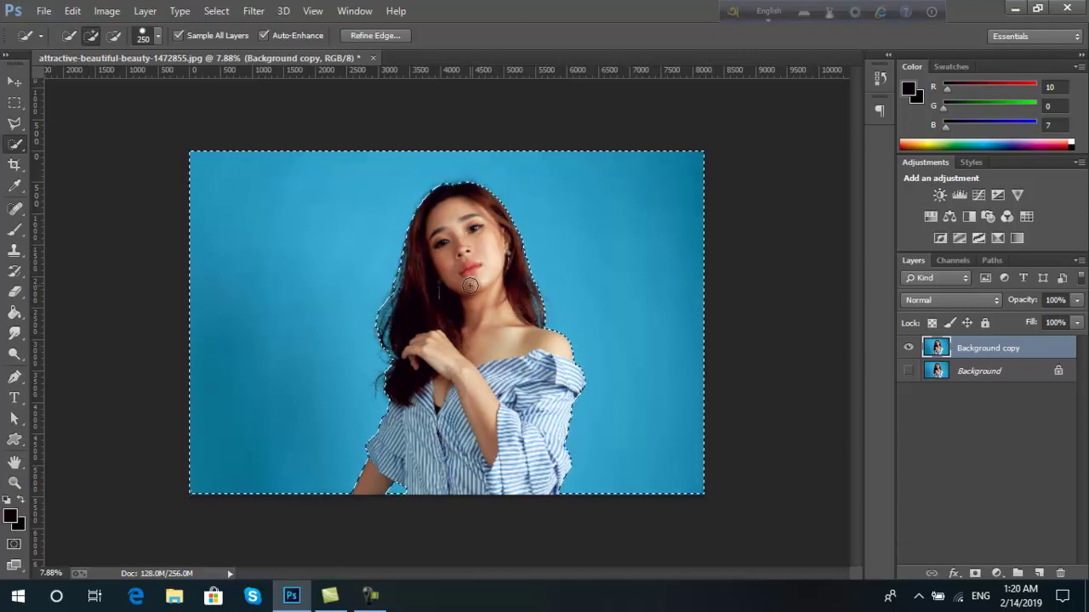
Invert the selection to the woman and open Refine Edge in On White view
{"action": "right_click", "coordinate": [341, 207]}
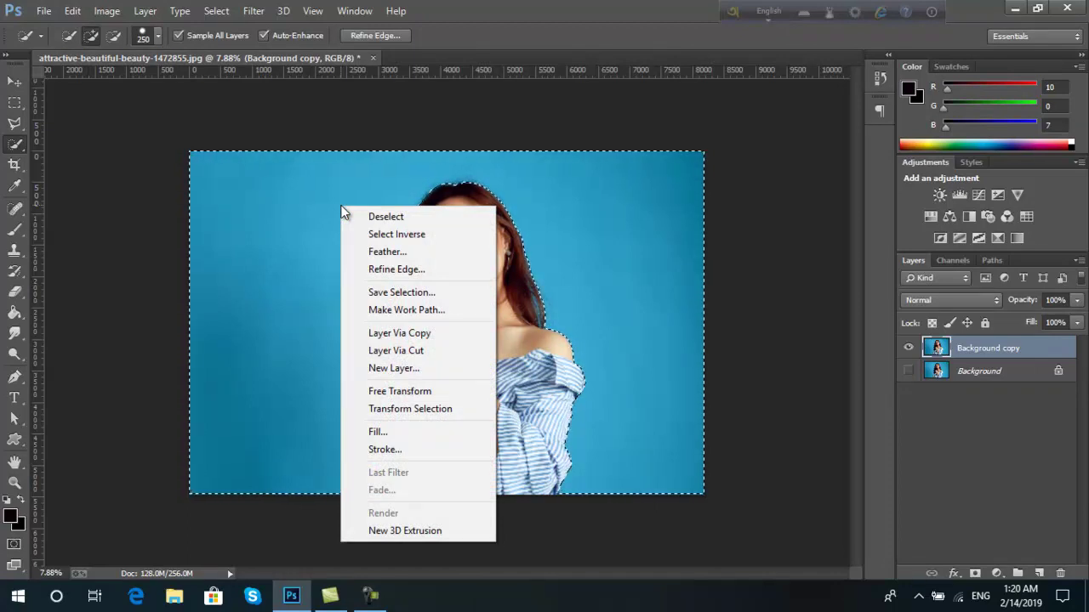
{"action": "left_click", "coordinate": [389, 234]}
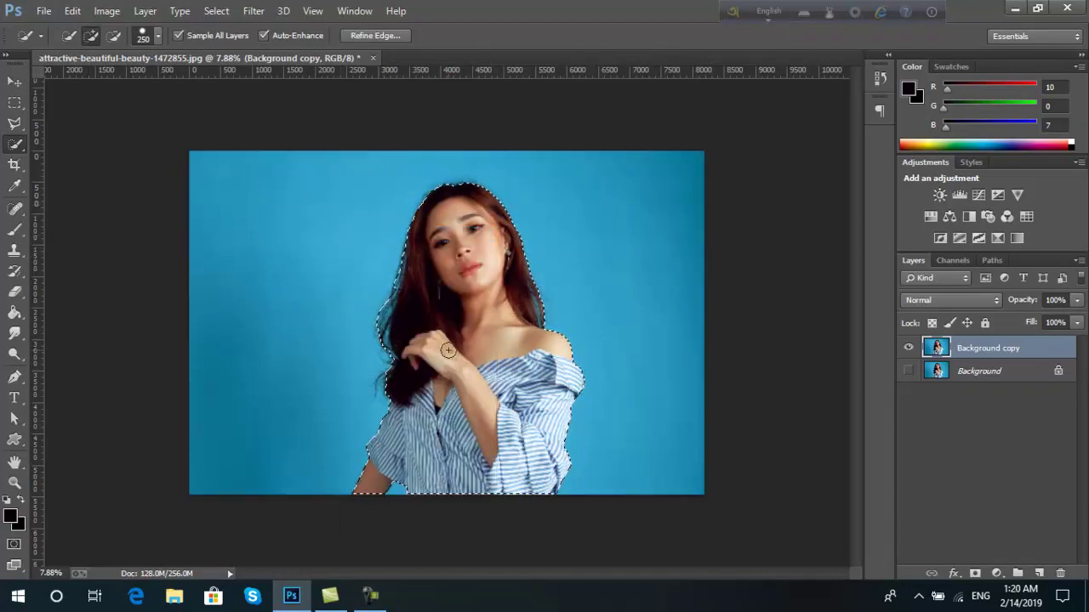
{"action": "left_click", "coordinate": [378, 38]}
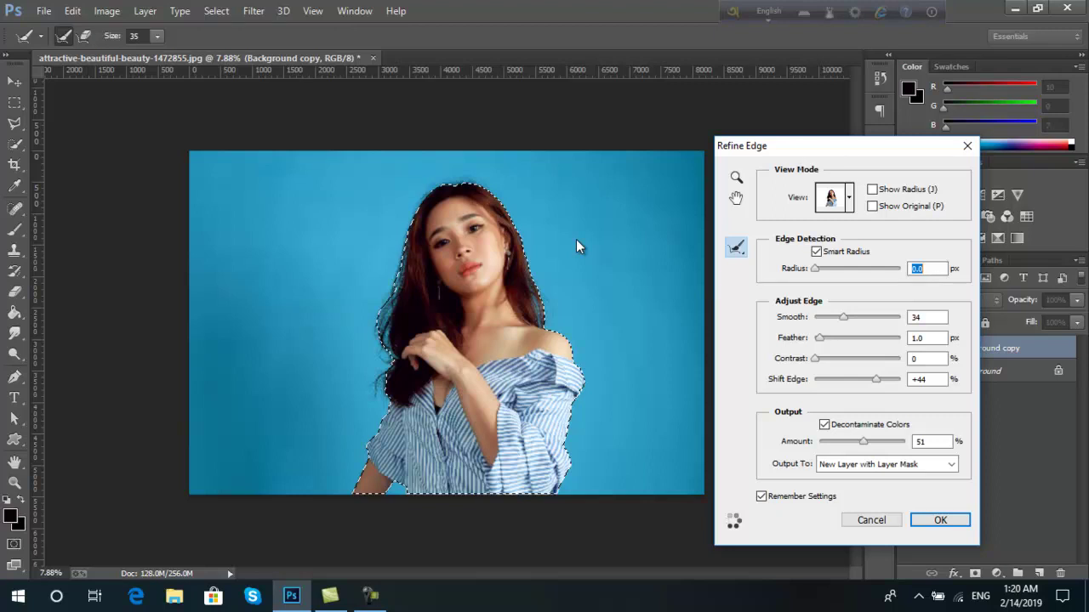
{"action": "key", "text": "w"}
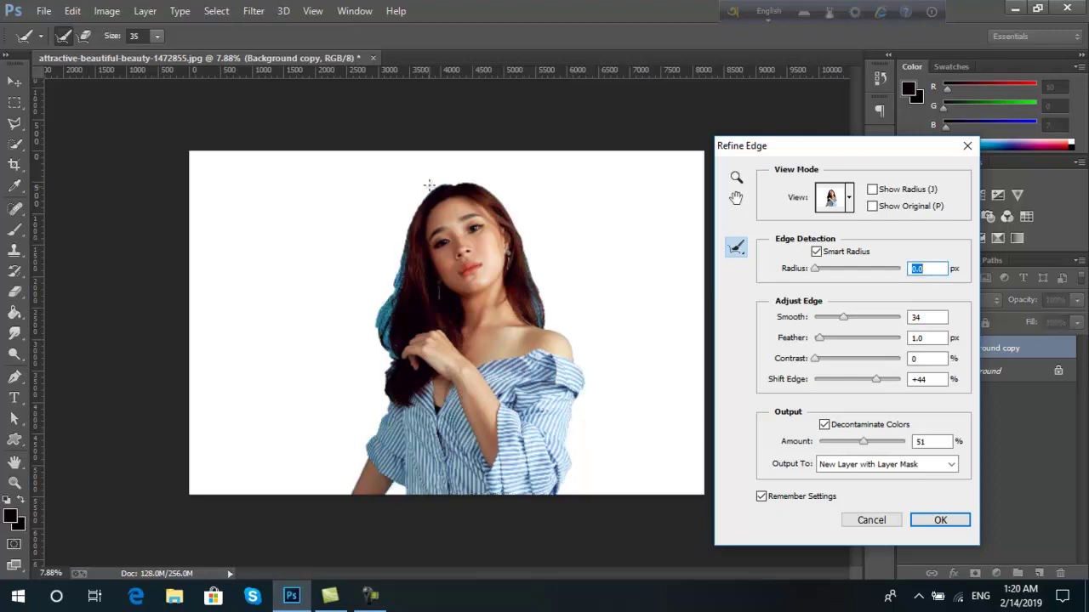
{"action": "key", "text": "alt"}
Zoom the Refine Edge preview onto the woman's head and hairline
{"action": "left_click", "coordinate": [736, 180]}
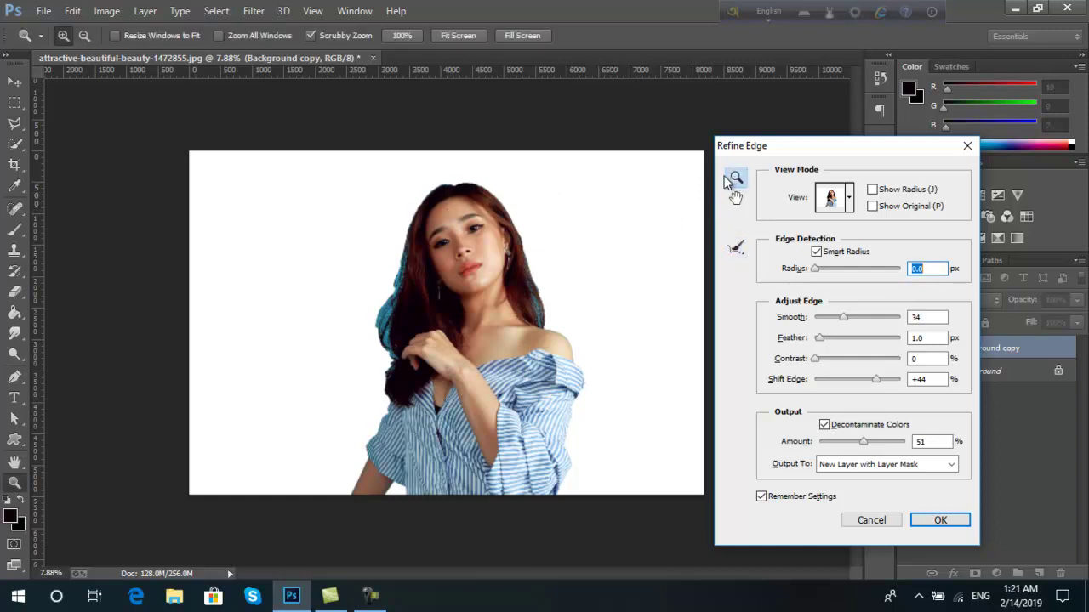
{"action": "left_click", "coordinate": [461, 189]}
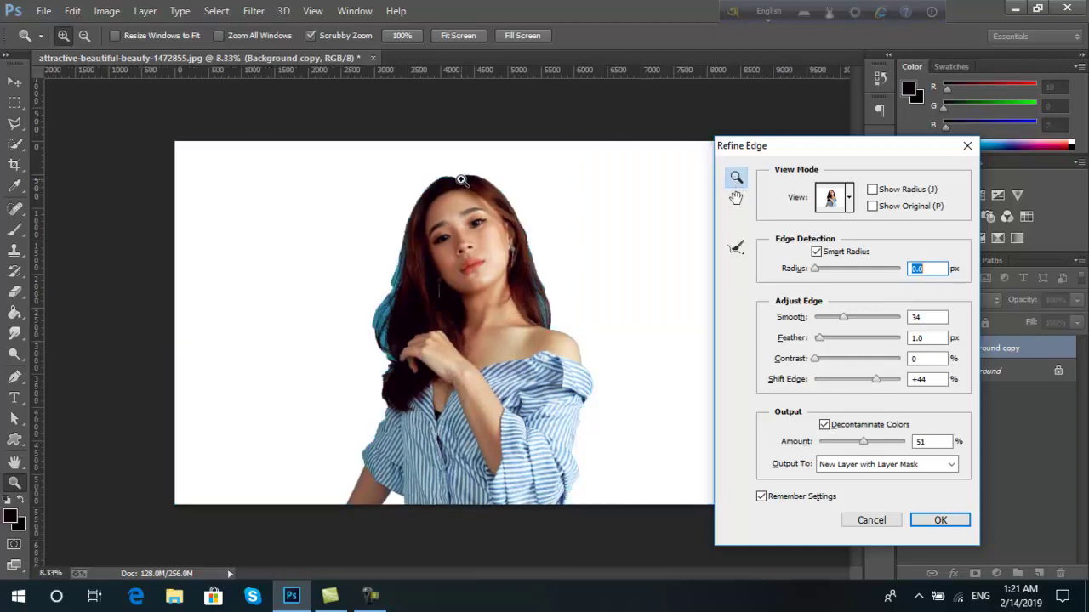
{"action": "left_click", "coordinate": [446, 180]}
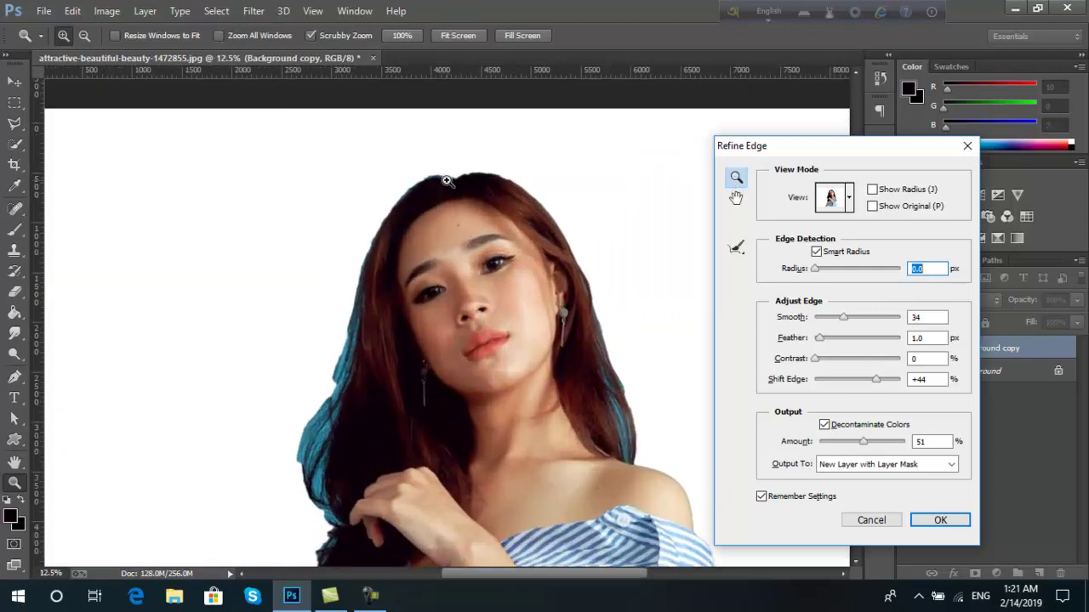
{"action": "left_click", "coordinate": [454, 180]}
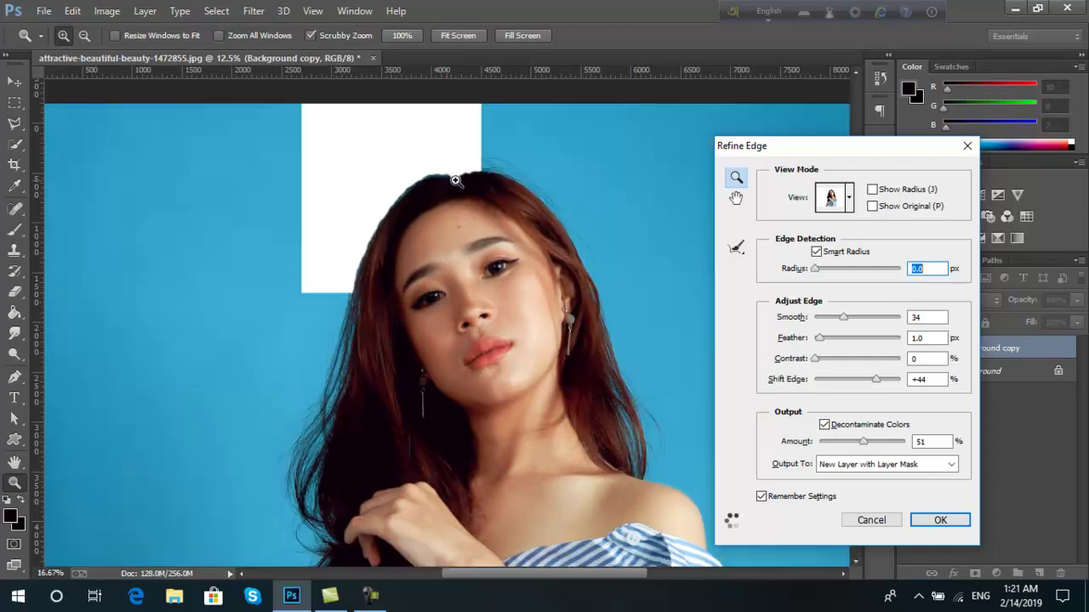
{"action": "left_click", "coordinate": [455, 180]}
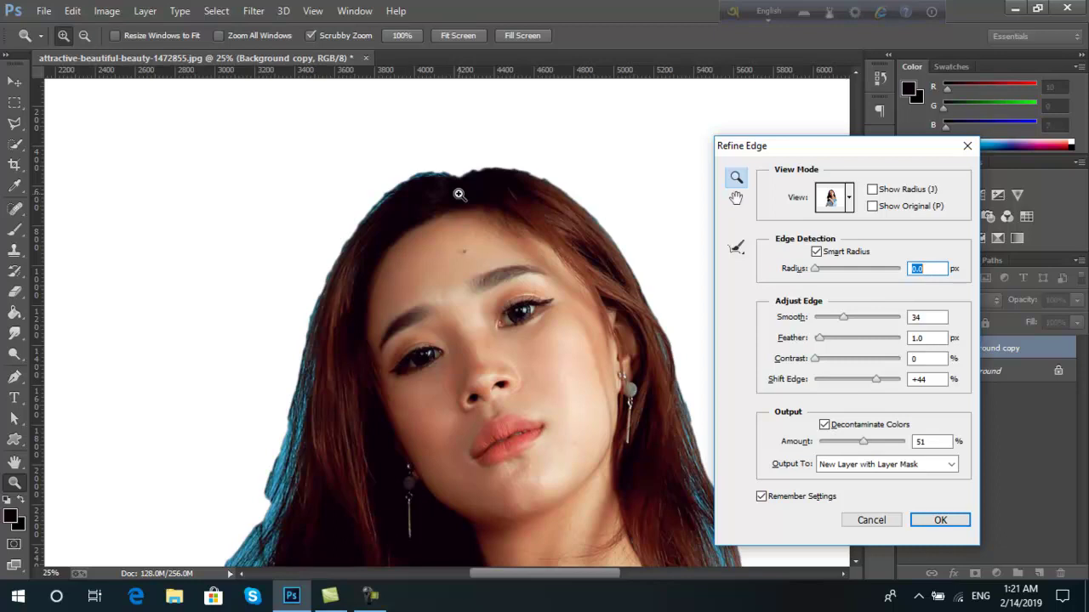
{"action": "key", "text": "alt"}
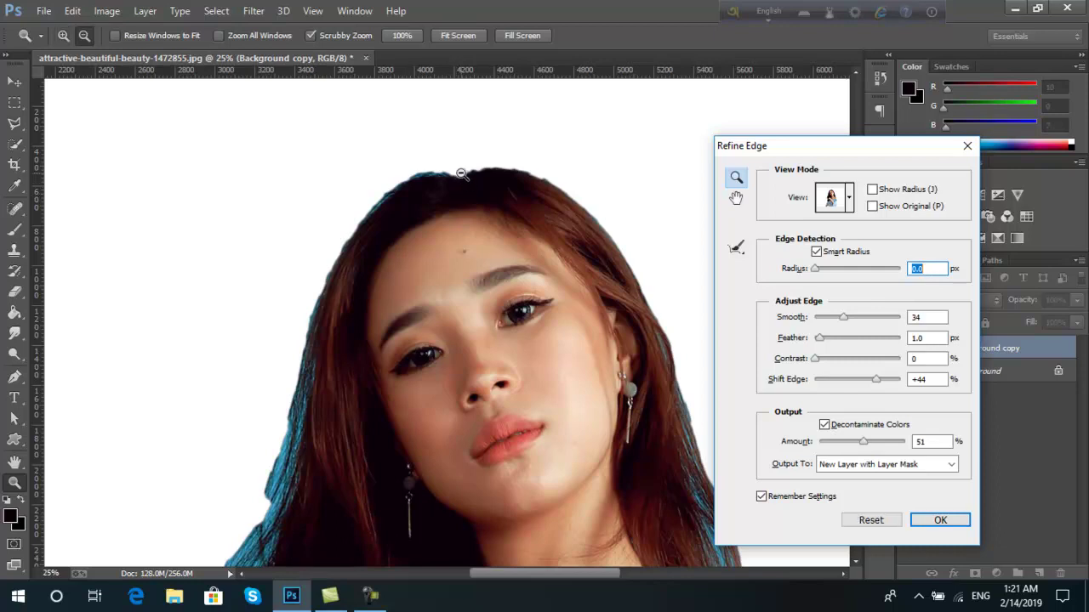
{"action": "left_click", "coordinate": [460, 173], "text": "alt"}
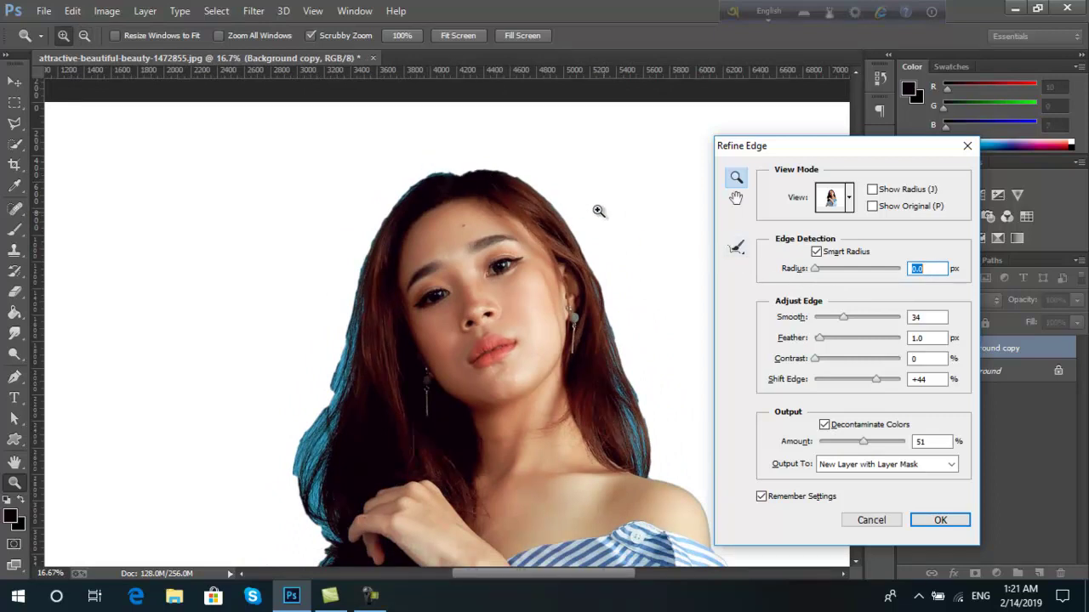
Select the Refine Radius tool for painting over the hair edges
{"action": "left_click", "coordinate": [737, 249]}
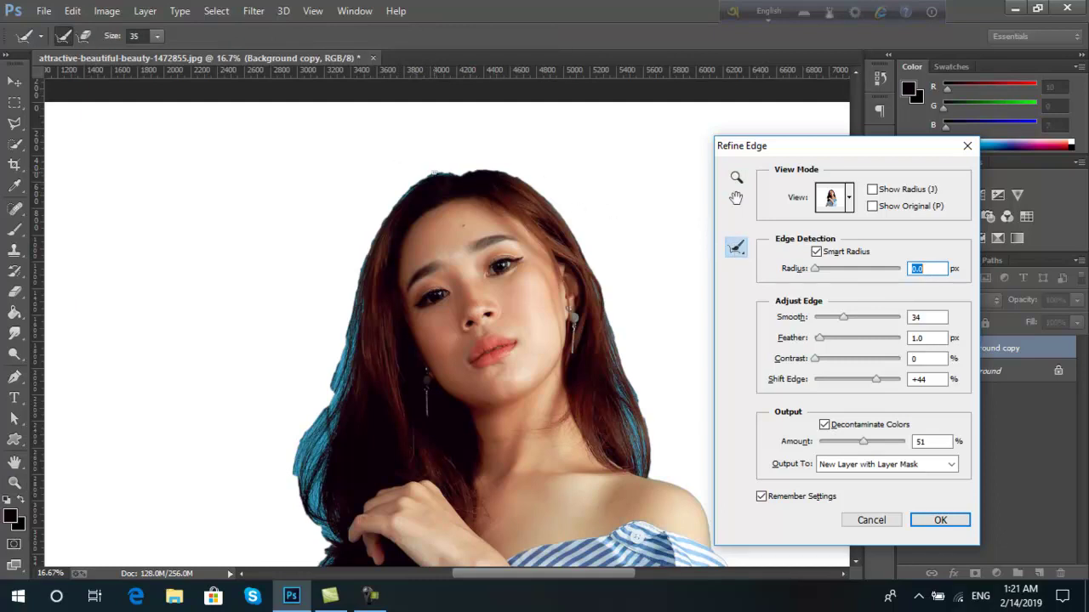
{"action": "key", "text": "z"}
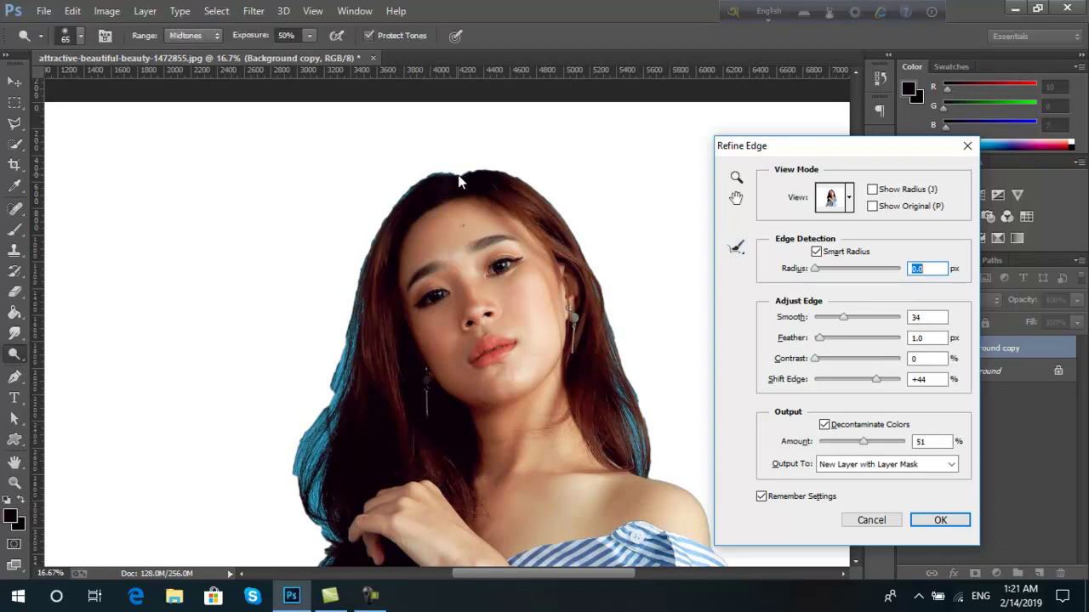
{"action": "left_click", "coordinate": [736, 248]}
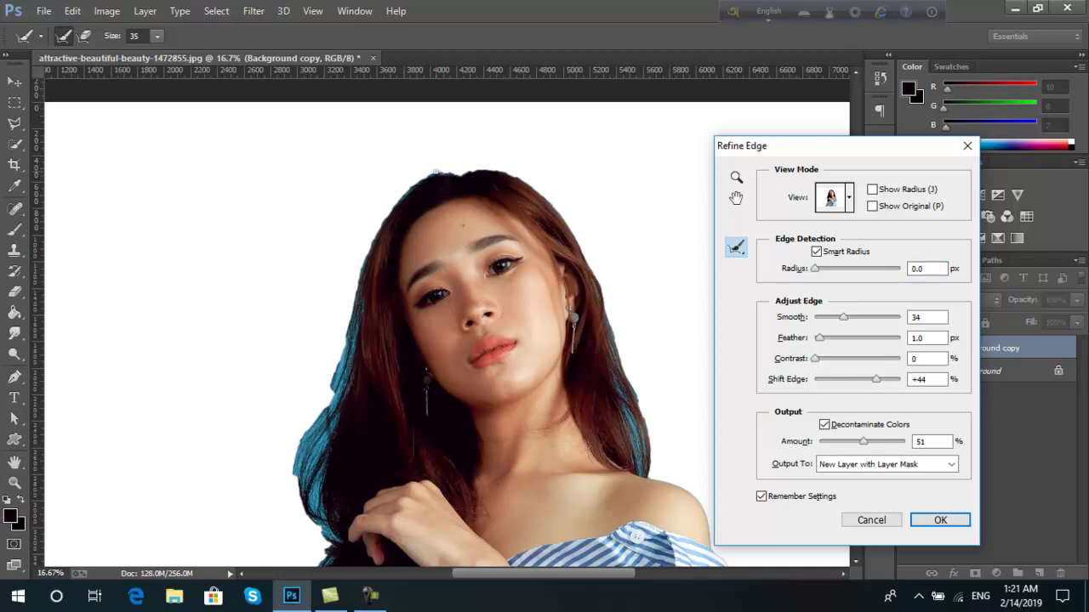
Resize the Refine Radius brush and paint over the top of the hair
{"action": "key", "text": "bracketright"}
{"action": "key", "text": "bracketright"}
{"action": "key", "text": "bracketright"}
{"action": "key", "text": "bracketleft"}
{"action": "mouse_move", "coordinate": [460, 169]}
{"action": "left_mouse_down"}
{"action": "mouse_move", "coordinate": [396, 180]}
{"action": "mouse_move", "coordinate": [451, 163]}
{"action": "mouse_move", "coordinate": [397, 158]}
{"action": "mouse_move", "coordinate": [489, 158]}
{"action": "mouse_move", "coordinate": [398, 174]}
{"action": "mouse_move", "coordinate": [375, 205]}
{"action": "mouse_move", "coordinate": [408, 174]}
{"action": "mouse_move", "coordinate": [337, 313]}
{"action": "mouse_move", "coordinate": [344, 270]}
{"action": "mouse_move", "coordinate": [328, 315]}
{"action": "mouse_move", "coordinate": [369, 270]}
{"action": "mouse_move", "coordinate": [310, 417]}
{"action": "mouse_move", "coordinate": [298, 383]}
{"action": "mouse_move", "coordinate": [364, 275]}
{"action": "mouse_move", "coordinate": [350, 349]}
{"action": "left_mouse_up"}
{"action": "scroll", "coordinate": [350, 348], "scroll_direction": "down", "scroll_amount": 2}
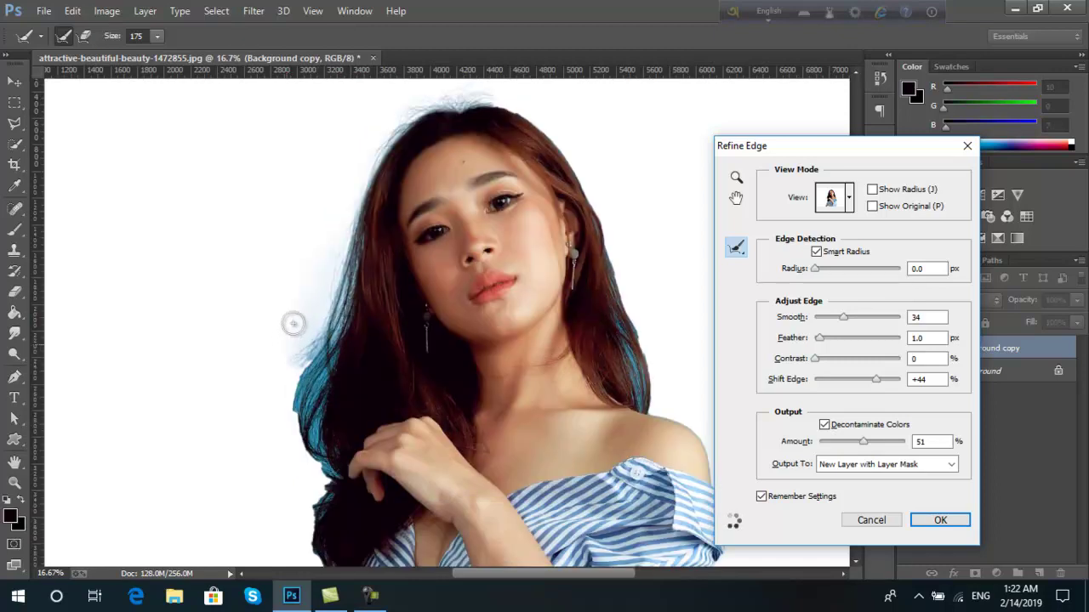
{"action": "left_click_drag", "start_coordinate": [426, 116], "coordinate": [418, 97]}
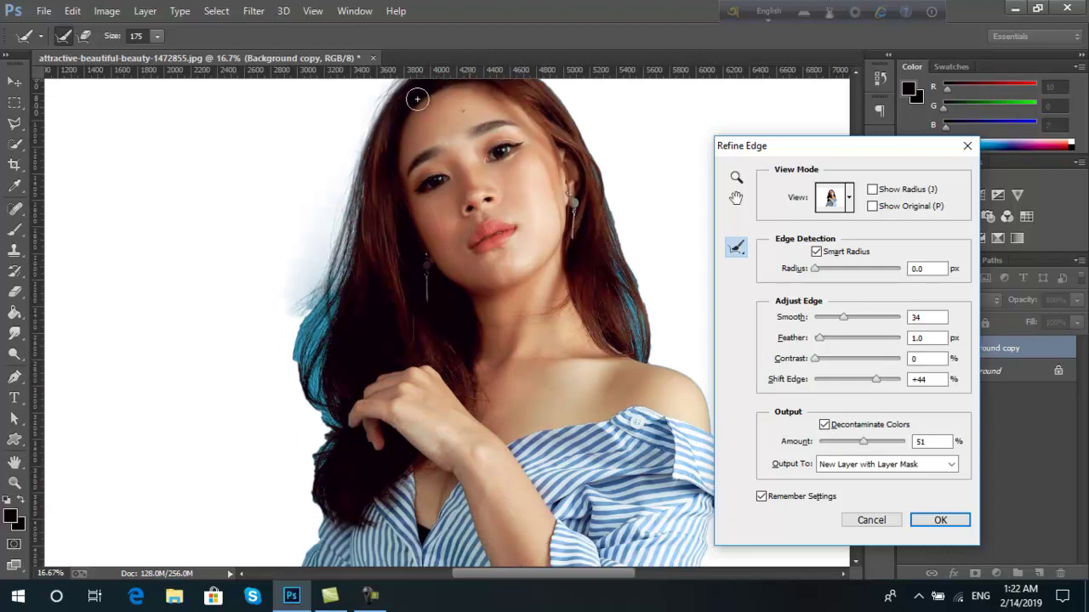
{"action": "scroll", "coordinate": [356, 225], "scroll_direction": "up", "scroll_amount": 1}
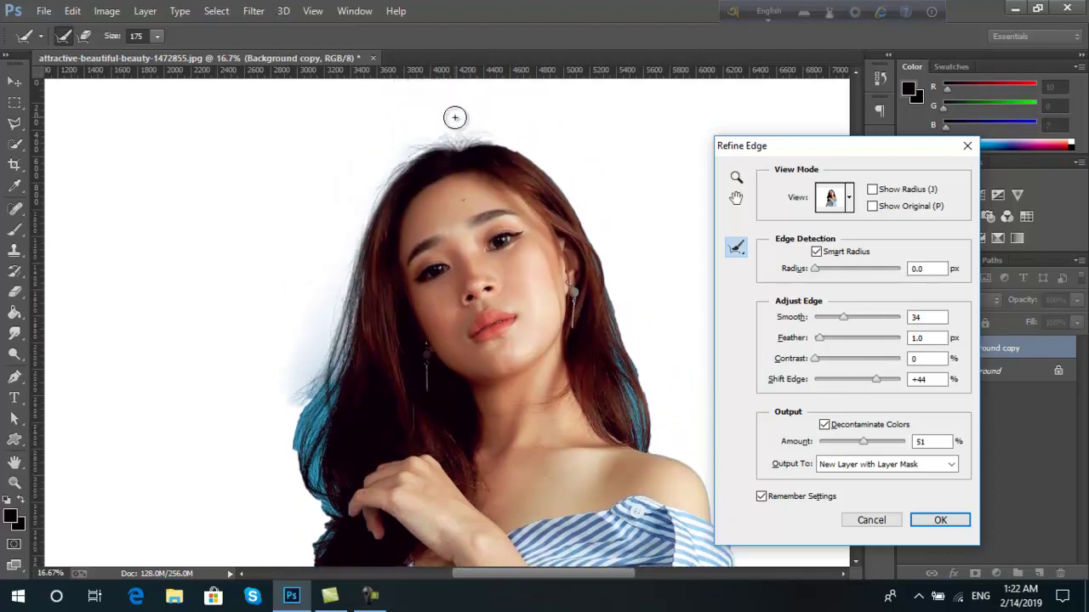
{"action": "scroll", "coordinate": [284, 316], "scroll_direction": "down", "scroll_amount": 1}
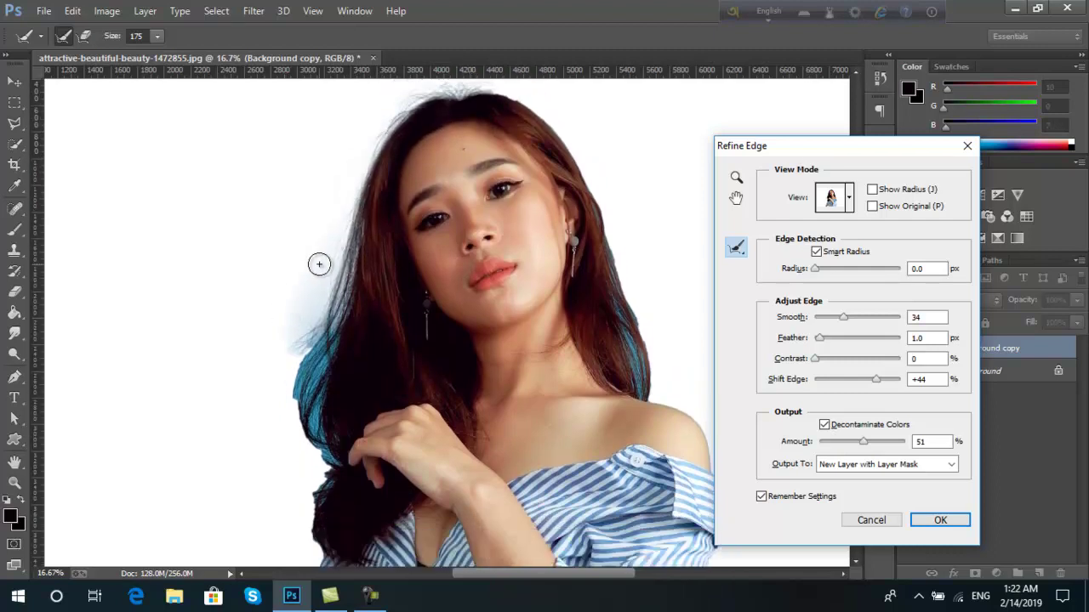
Paint refinement down the left hair edge to clear stray blue
{"action": "mouse_move", "coordinate": [332, 282]}
{"action": "left_mouse_down"}
{"action": "mouse_move", "coordinate": [283, 339]}
{"action": "mouse_move", "coordinate": [321, 334]}
{"action": "left_mouse_up"}
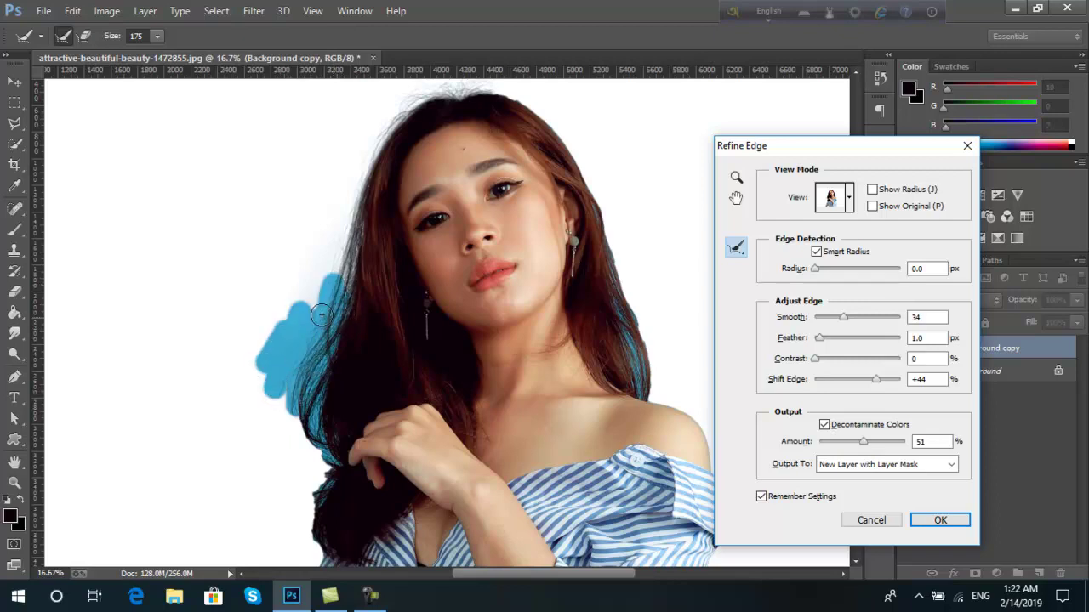
{"action": "mouse_move", "coordinate": [304, 374]}
{"action": "left_mouse_down"}
{"action": "mouse_move", "coordinate": [308, 355]}
{"action": "mouse_move", "coordinate": [277, 364]}
{"action": "mouse_move", "coordinate": [298, 339]}
{"action": "mouse_move", "coordinate": [235, 383]}
{"action": "mouse_move", "coordinate": [318, 346]}
{"action": "left_mouse_up"}
{"action": "mouse_move", "coordinate": [306, 383]}
{"action": "left_mouse_down"}
{"action": "mouse_move", "coordinate": [293, 430]}
{"action": "mouse_move", "coordinate": [309, 451]}
{"action": "mouse_move", "coordinate": [267, 445]}
{"action": "mouse_move", "coordinate": [273, 370]}
{"action": "mouse_move", "coordinate": [268, 468]}
{"action": "mouse_move", "coordinate": [289, 481]}
{"action": "mouse_move", "coordinate": [311, 446]}
{"action": "mouse_move", "coordinate": [330, 440]}
{"action": "mouse_move", "coordinate": [332, 467]}
{"action": "mouse_move", "coordinate": [308, 517]}
{"action": "mouse_move", "coordinate": [297, 500]}
{"action": "mouse_move", "coordinate": [276, 504]}
{"action": "mouse_move", "coordinate": [251, 473]}
{"action": "left_mouse_up"}
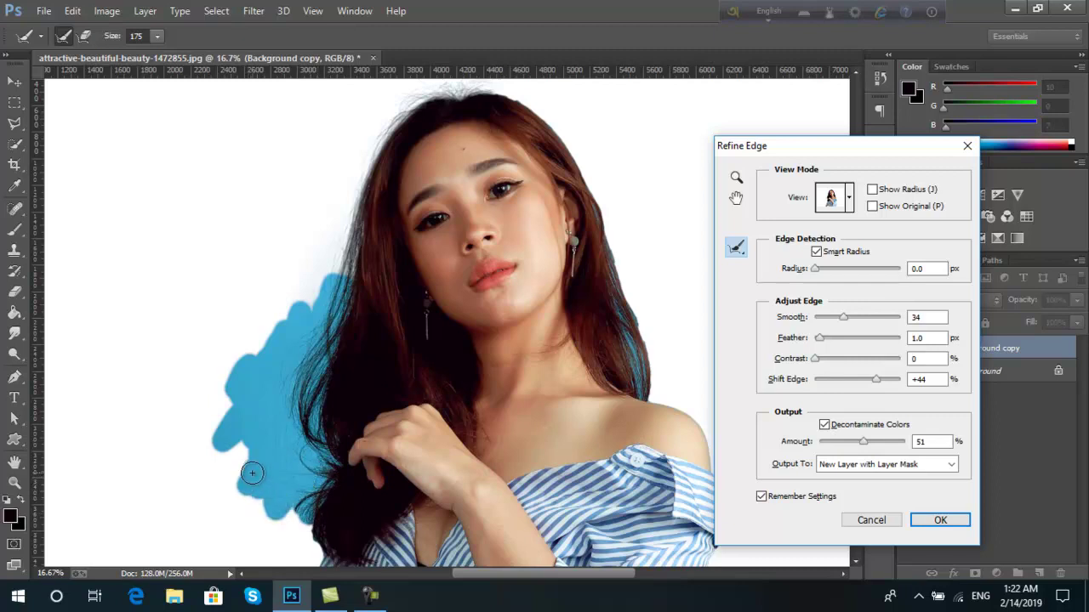
{"action": "scroll", "coordinate": [252, 466], "scroll_direction": "down", "scroll_amount": 1}
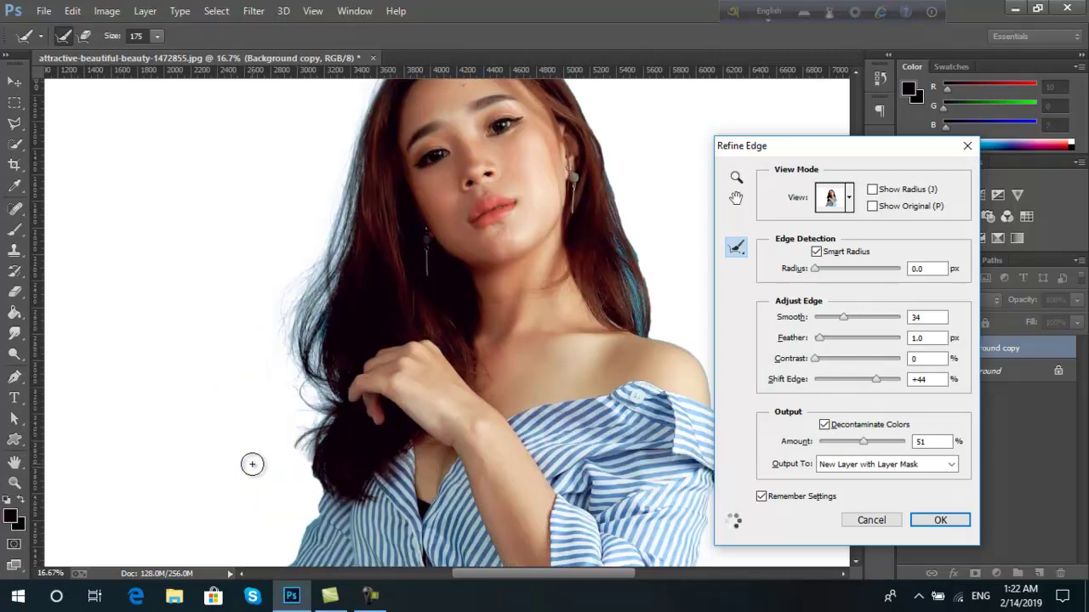
{"action": "scroll", "coordinate": [252, 463], "scroll_direction": "down", "scroll_amount": 1}
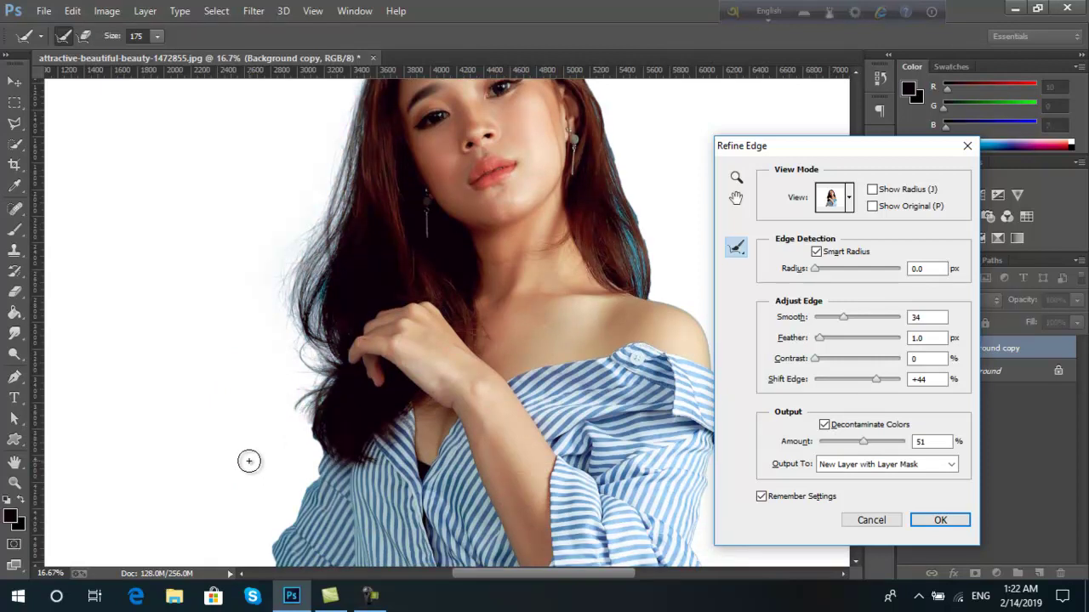
{"action": "mouse_move", "coordinate": [324, 279]}
{"action": "left_mouse_down"}
{"action": "mouse_move", "coordinate": [306, 340]}
{"action": "mouse_move", "coordinate": [322, 391]}
{"action": "mouse_move", "coordinate": [328, 375]}
{"action": "mouse_move", "coordinate": [286, 439]}
{"action": "mouse_move", "coordinate": [246, 408]}
{"action": "mouse_move", "coordinate": [251, 366]}
{"action": "mouse_move", "coordinate": [280, 375]}
{"action": "mouse_move", "coordinate": [308, 349]}
{"action": "mouse_move", "coordinate": [255, 353]}
{"action": "mouse_move", "coordinate": [264, 413]}
{"action": "mouse_move", "coordinate": [294, 476]}
{"action": "mouse_move", "coordinate": [298, 363]}
{"action": "mouse_move", "coordinate": [280, 336]}
{"action": "mouse_move", "coordinate": [289, 257]}
{"action": "mouse_move", "coordinate": [303, 232]}
{"action": "left_mouse_up"}
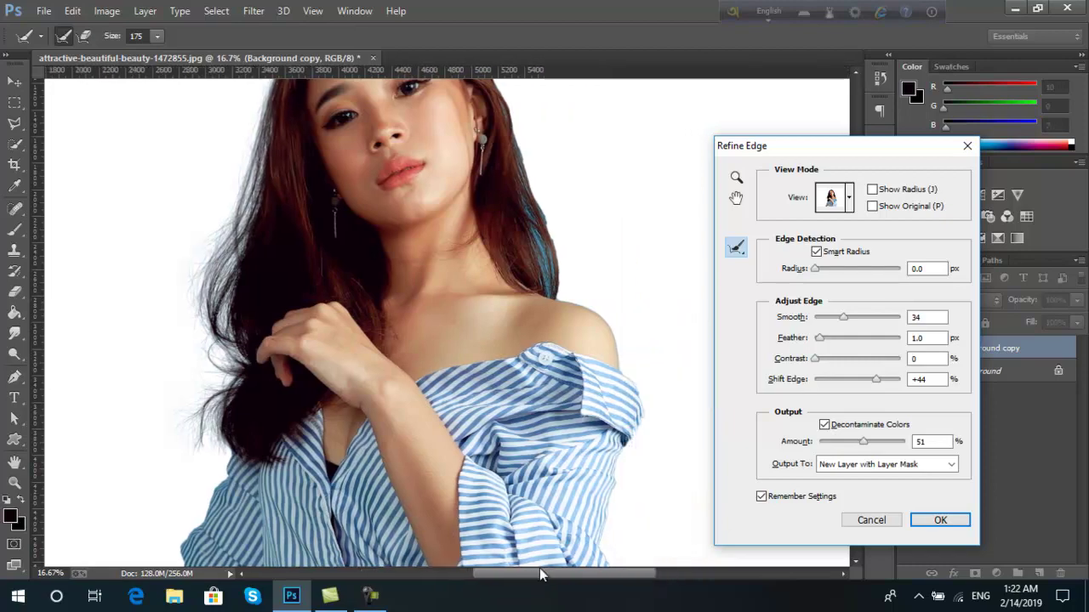
{"action": "left_click_drag", "start_coordinate": [500, 574], "coordinate": [557, 563]}
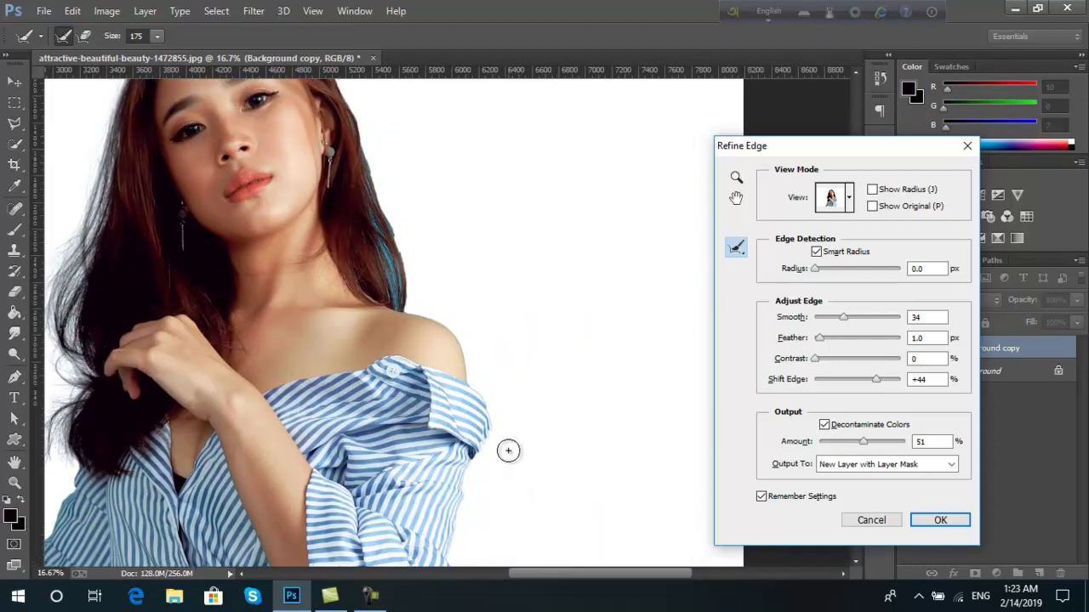
Paint Refine Radius over the top and right-side hair edges, then check the shirt
{"action": "scroll", "coordinate": [508, 445], "scroll_direction": "up", "scroll_amount": 3}
{"action": "scroll", "coordinate": [508, 446], "scroll_direction": "up", "scroll_amount": 3}
{"action": "mouse_move", "coordinate": [221, 199]}
{"action": "left_mouse_down"}
{"action": "mouse_move", "coordinate": [253, 203]}
{"action": "mouse_move", "coordinate": [226, 190]}
{"action": "mouse_move", "coordinate": [273, 205]}
{"action": "mouse_move", "coordinate": [365, 286]}
{"action": "mouse_move", "coordinate": [368, 260]}
{"action": "mouse_move", "coordinate": [320, 232]}
{"action": "mouse_move", "coordinate": [345, 284]}
{"action": "mouse_move", "coordinate": [312, 240]}
{"action": "mouse_move", "coordinate": [379, 353]}
{"action": "mouse_move", "coordinate": [360, 307]}
{"action": "mouse_move", "coordinate": [384, 396]}
{"action": "mouse_move", "coordinate": [365, 403]}
{"action": "mouse_move", "coordinate": [362, 346]}
{"action": "left_mouse_up"}
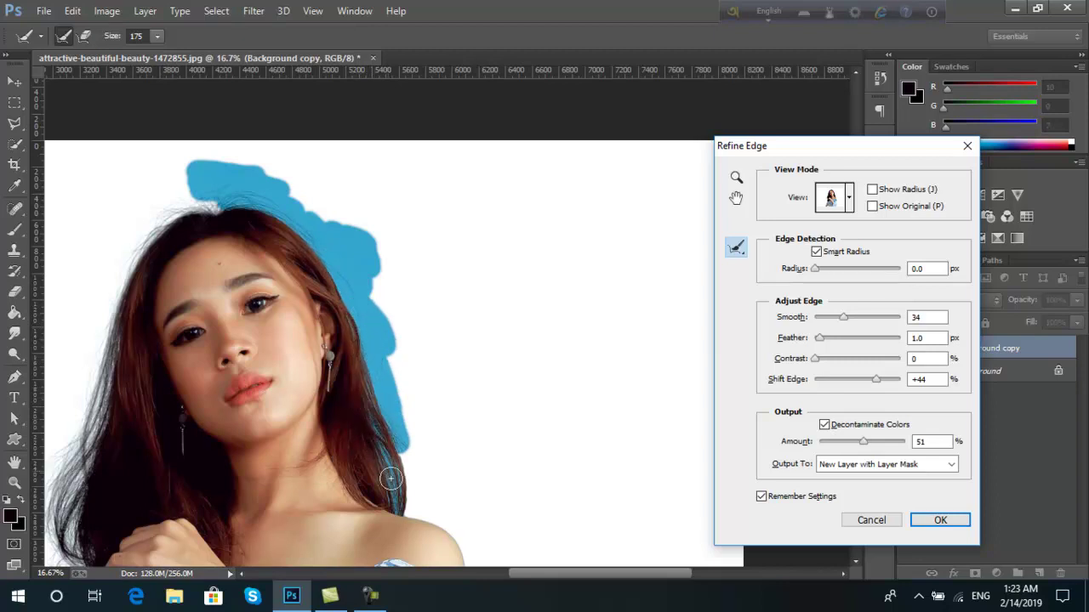
{"action": "mouse_move", "coordinate": [401, 485]}
{"action": "left_mouse_down"}
{"action": "mouse_move", "coordinate": [417, 430]}
{"action": "mouse_move", "coordinate": [452, 482]}
{"action": "mouse_move", "coordinate": [410, 506]}
{"action": "mouse_move", "coordinate": [402, 463]}
{"action": "left_mouse_up"}
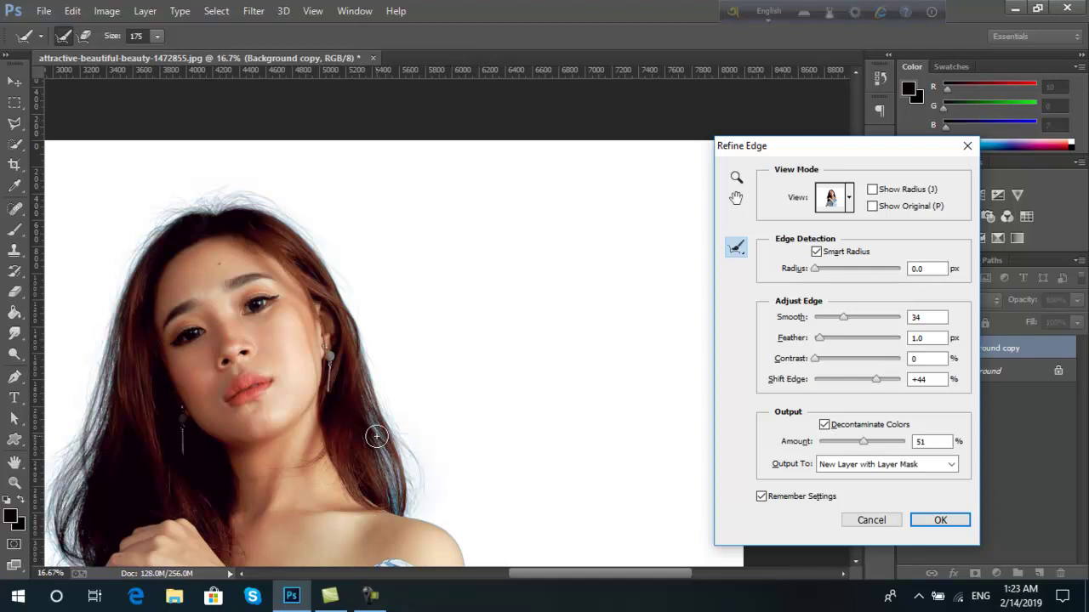
{"action": "mouse_move", "coordinate": [389, 494]}
{"action": "left_mouse_down"}
{"action": "mouse_move", "coordinate": [396, 504]}
{"action": "mouse_move", "coordinate": [382, 449]}
{"action": "left_mouse_up"}
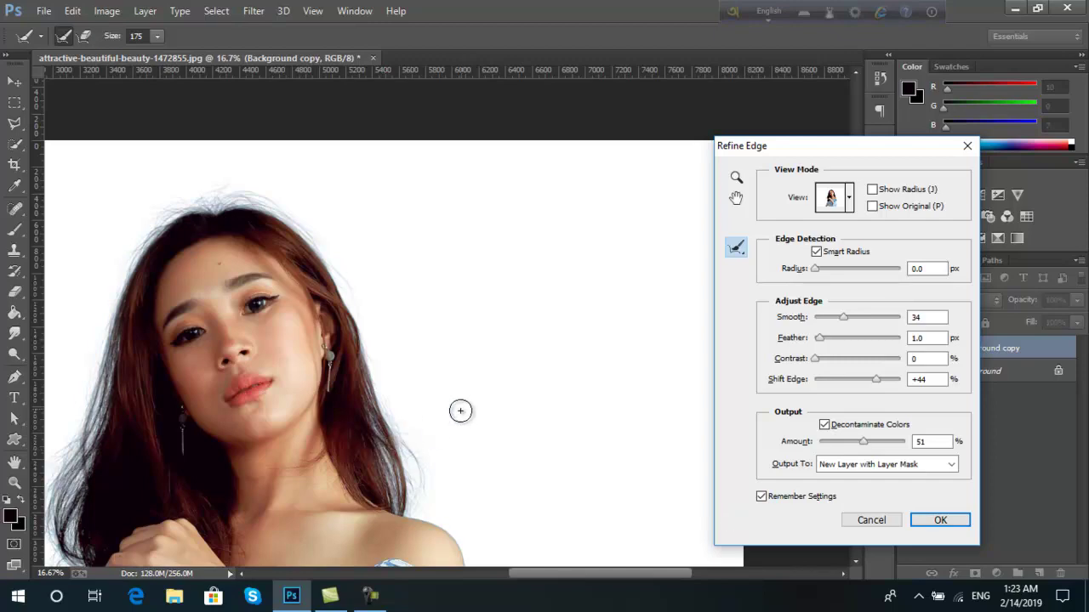
{"action": "scroll", "coordinate": [464, 406], "scroll_direction": "down", "scroll_amount": 2}
{"action": "scroll", "coordinate": [464, 405], "scroll_direction": "down", "scroll_amount": 2}
{"action": "scroll", "coordinate": [465, 405], "scroll_direction": "down", "scroll_amount": 3}
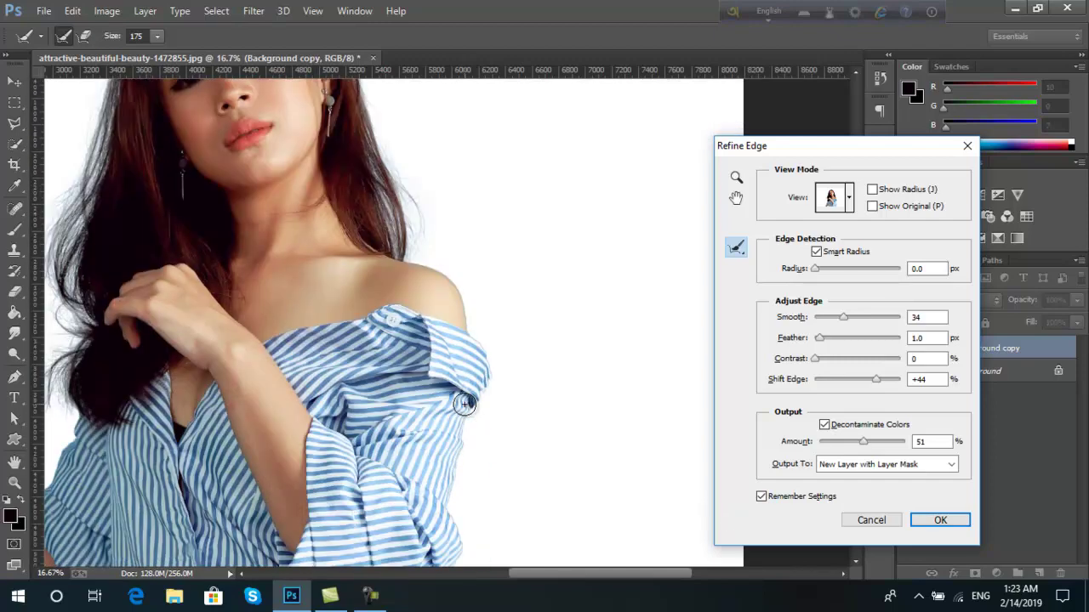
{"action": "scroll", "coordinate": [464, 405], "scroll_direction": "down", "scroll_amount": 2}
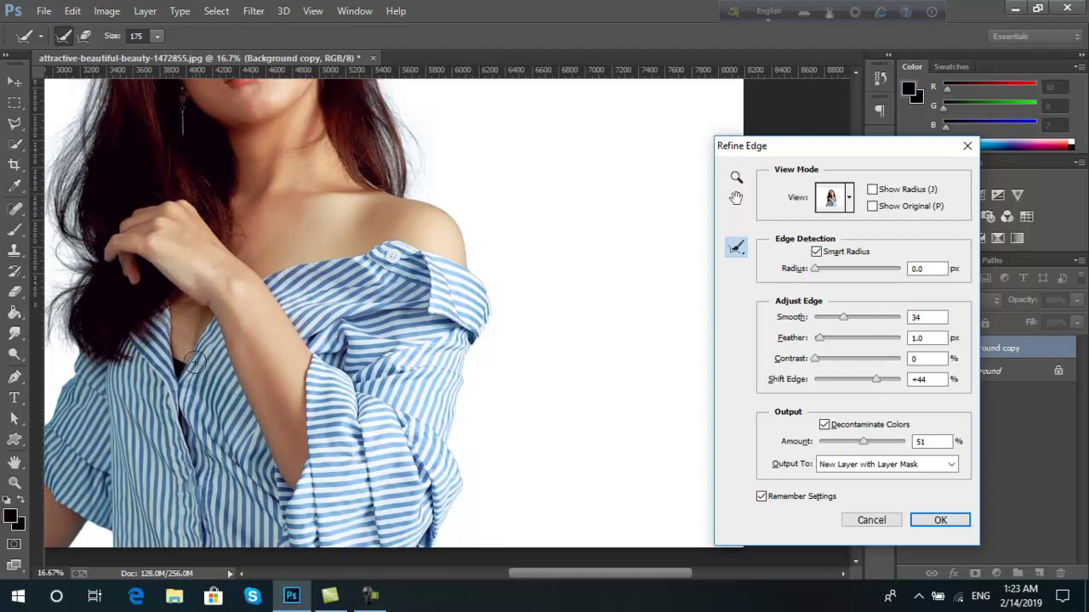
{"action": "scroll", "coordinate": [195, 361], "scroll_direction": "up", "scroll_amount": 5}
{"action": "scroll", "coordinate": [195, 363], "scroll_direction": "up", "scroll_amount": 2}
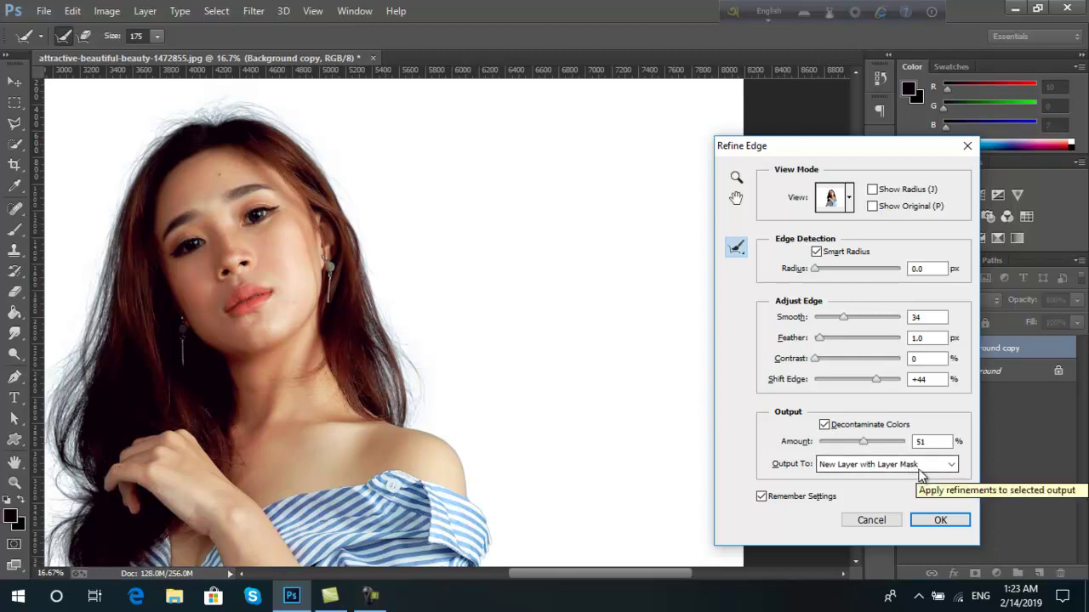
{"action": "left_click", "coordinate": [921, 466]}
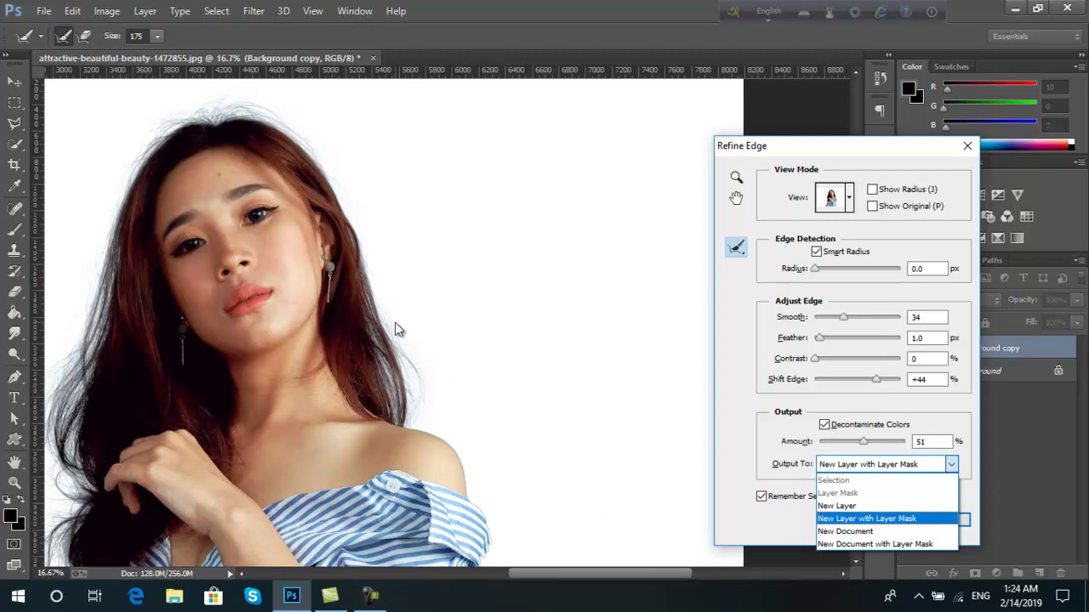
{"action": "left_click", "coordinate": [874, 520]}
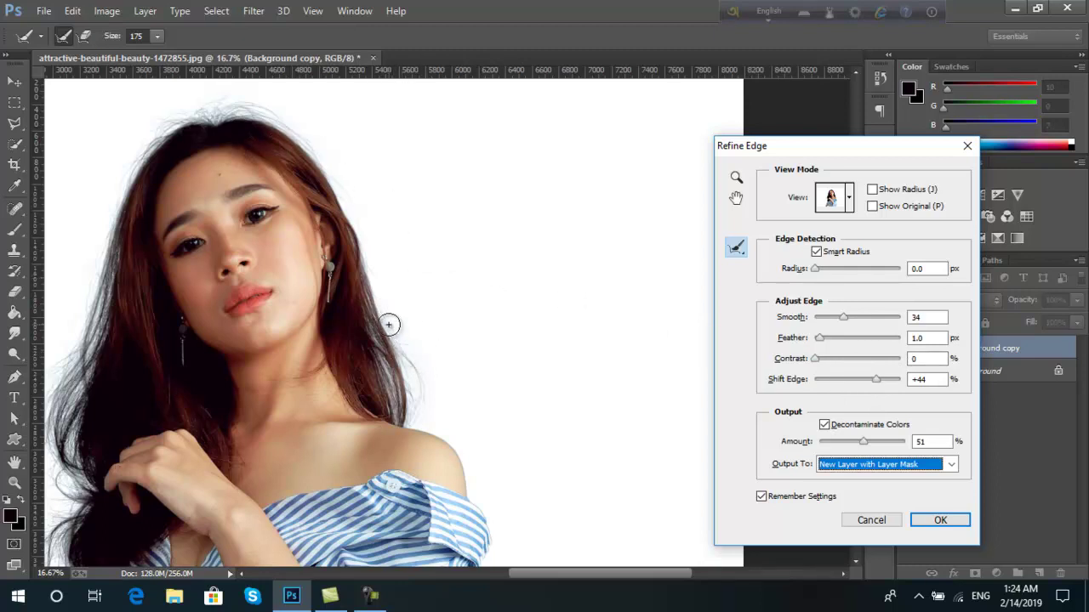
{"action": "left_click", "coordinate": [937, 522]}
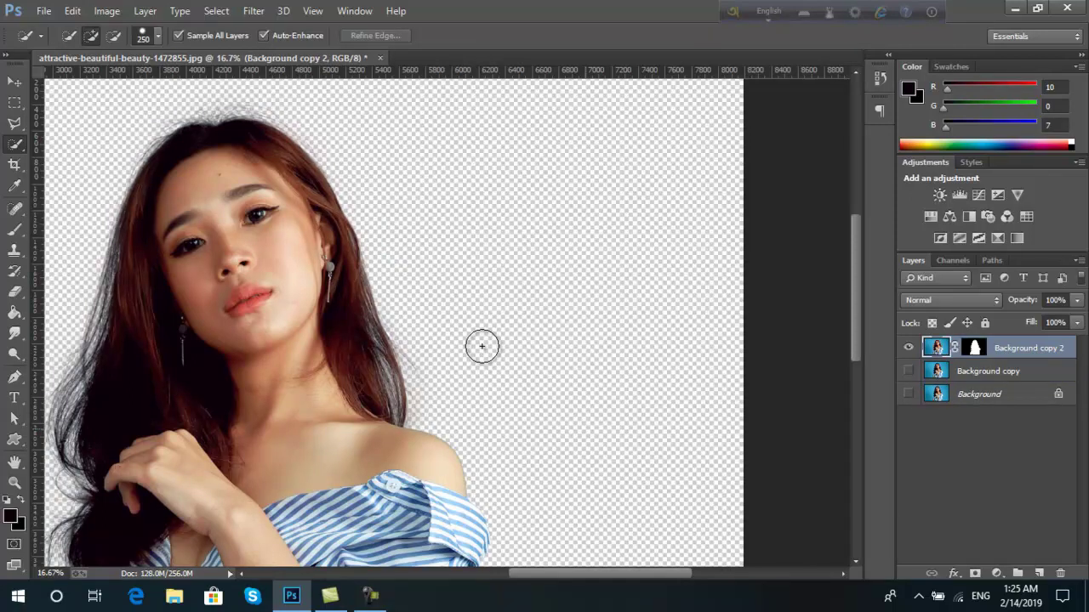
Fit the whole image on screen to view the woman's cutout on transparency
{"action": "key", "text": "ctrl+0"}
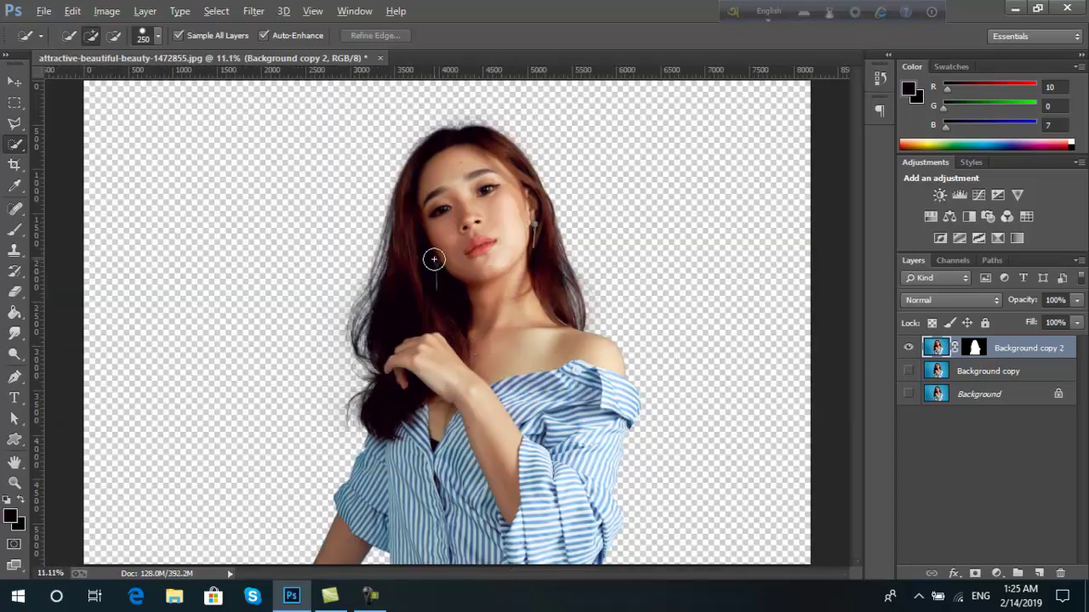
{"action": "scroll", "coordinate": [434, 259], "scroll_direction": "down", "scroll_amount": 1}
{"action": "scroll", "coordinate": [434, 259], "scroll_direction": "up", "scroll_amount": 1}
{"action": "scroll", "coordinate": [434, 259], "scroll_direction": "up", "scroll_amount": 1}
{"action": "key", "text": "alt"}
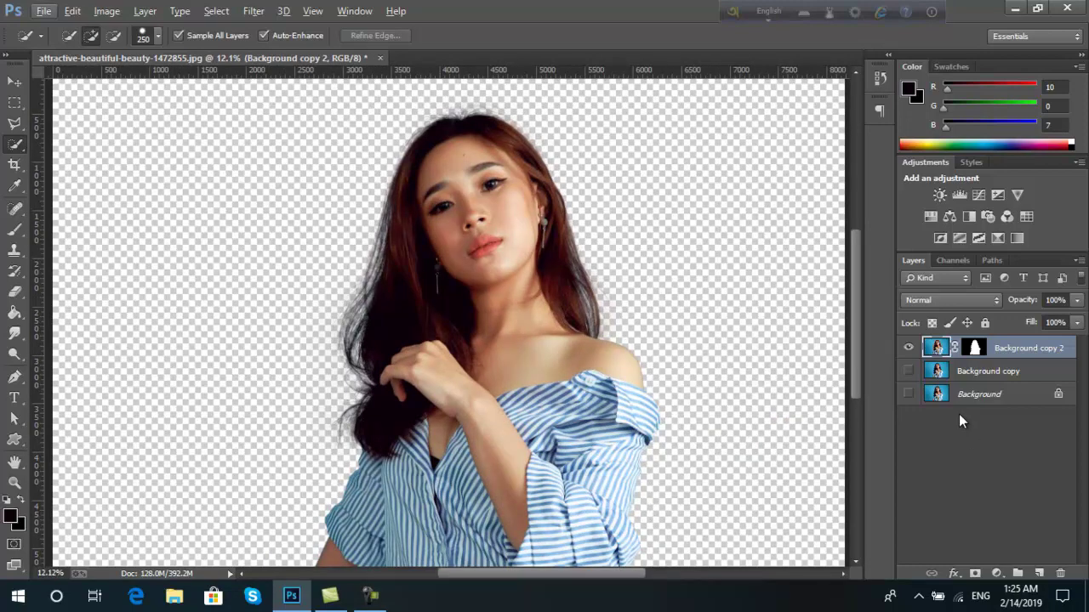
Add a pure white Solid Color fill layer above Background copy, beneath the cutout
{"action": "left_click", "coordinate": [1011, 373]}
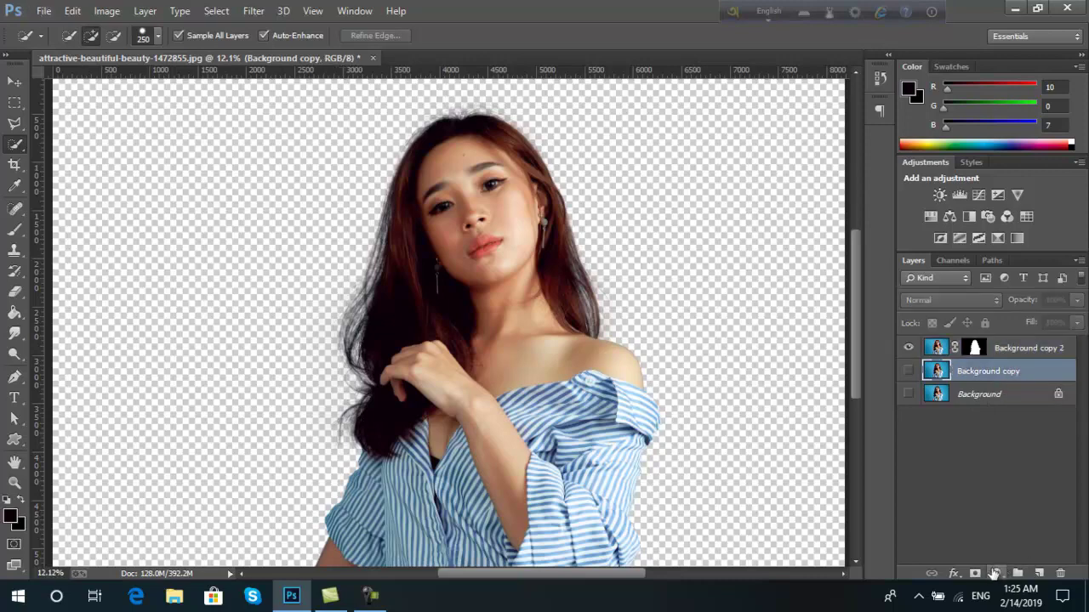
{"action": "left_click", "coordinate": [1000, 575]}
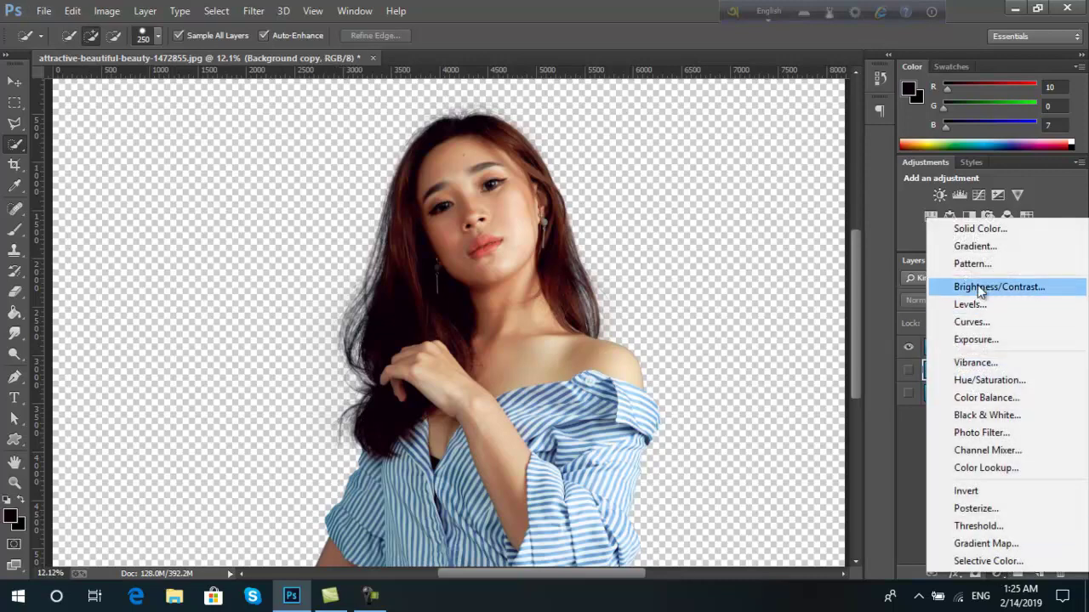
{"action": "left_click", "coordinate": [998, 232]}
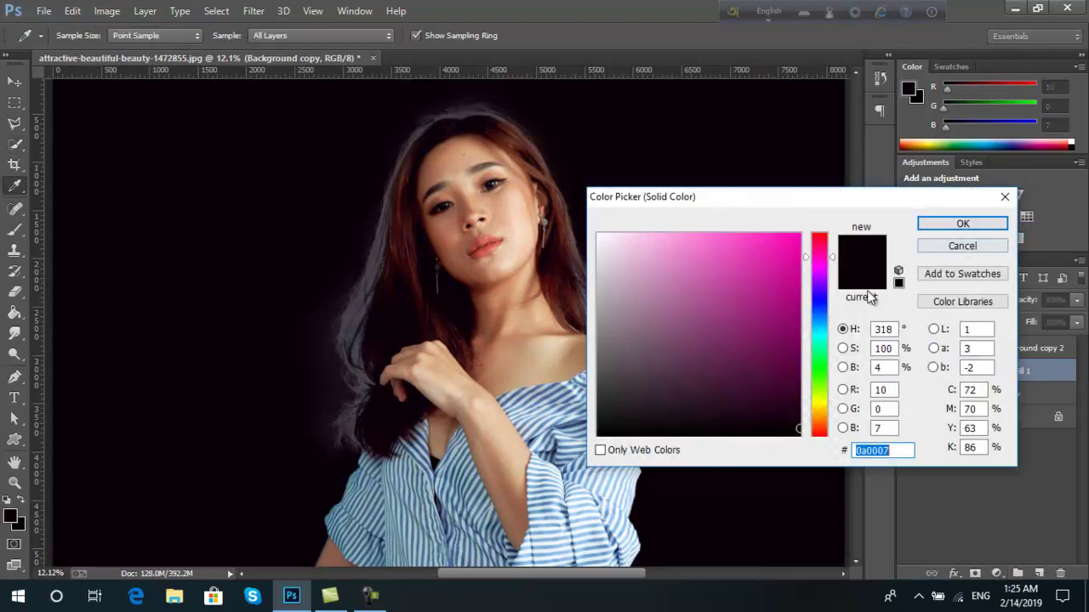
{"action": "left_click_drag", "start_coordinate": [679, 276], "coordinate": [537, 198]}
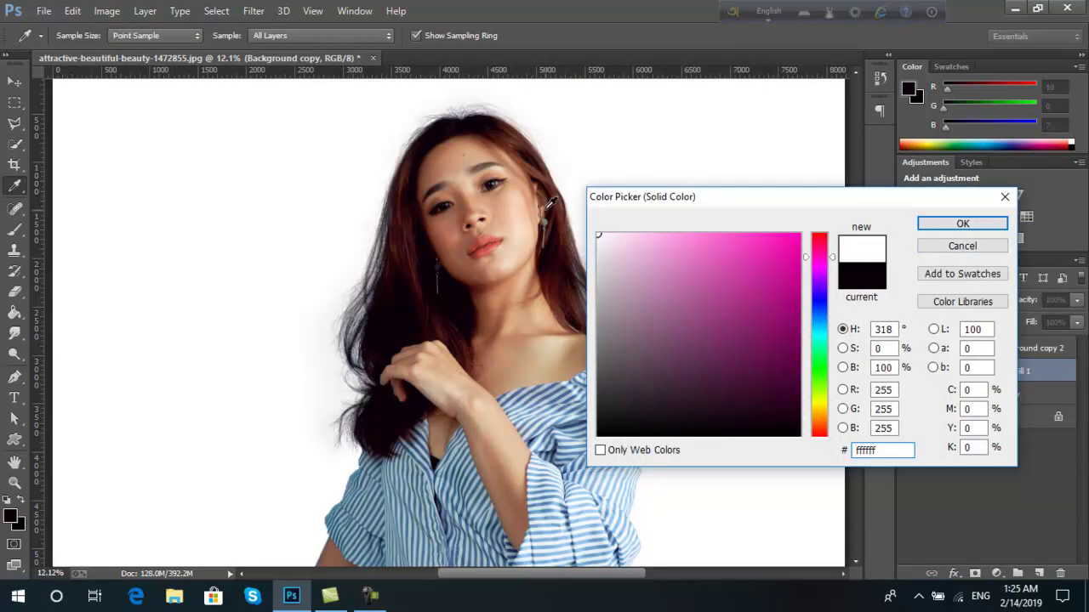
{"action": "left_click", "coordinate": [962, 224]}
{"action": "key", "text": "w"}
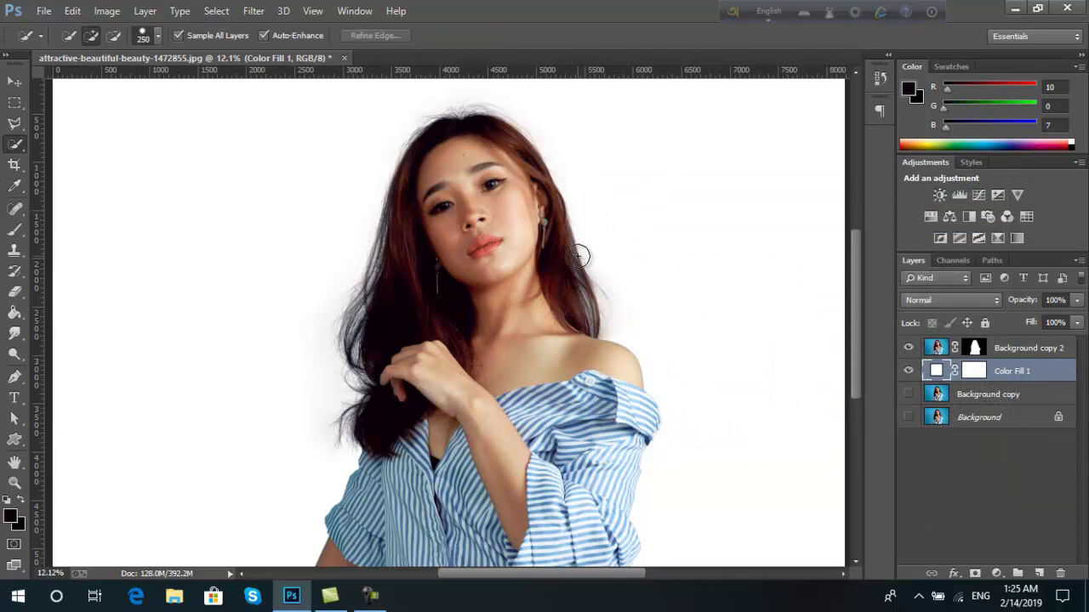
Scroll around the image to inspect the woman's cutout against the white fill
{"action": "scroll", "coordinate": [452, 144], "scroll_direction": "up", "scroll_amount": 2}
{"action": "scroll", "coordinate": [453, 145], "scroll_direction": "up", "scroll_amount": 1}
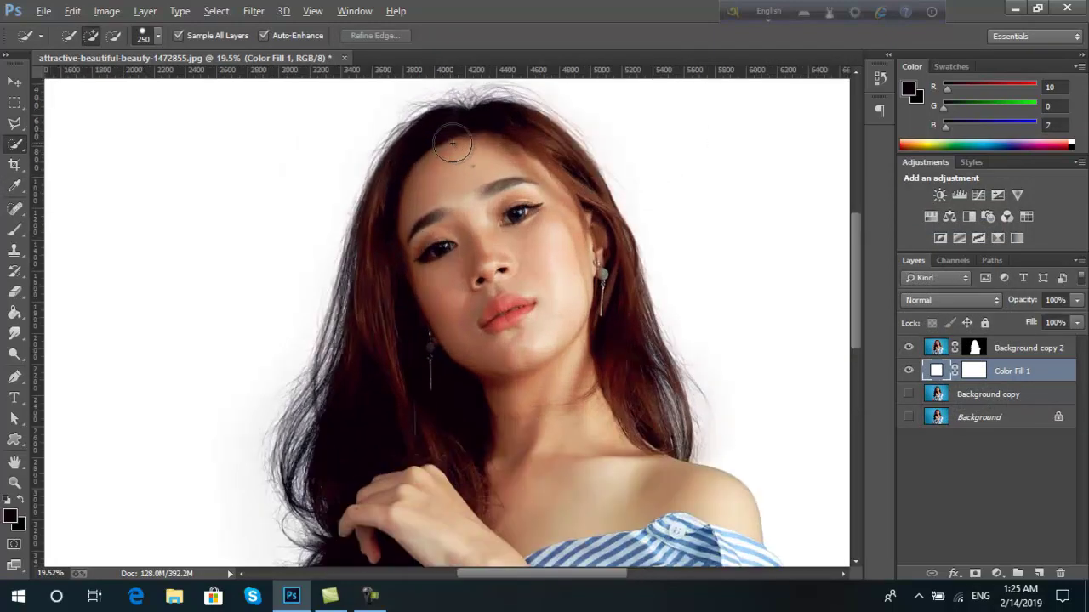
{"action": "scroll", "coordinate": [452, 145], "scroll_direction": "up", "scroll_amount": 1}
{"action": "scroll", "coordinate": [453, 145], "scroll_direction": "up", "scroll_amount": 1}
{"action": "scroll", "coordinate": [453, 144], "scroll_direction": "down", "scroll_amount": 4}
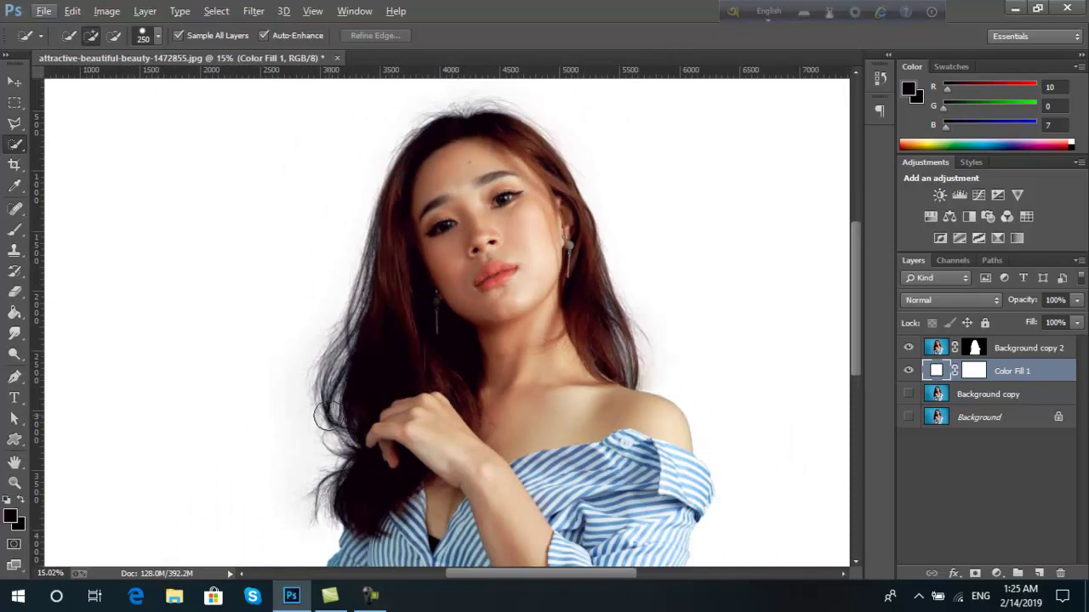
{"action": "scroll", "coordinate": [336, 407], "scroll_direction": "up", "scroll_amount": 3}
{"action": "scroll", "coordinate": [336, 407], "scroll_direction": "up", "scroll_amount": 3}
{"action": "scroll", "coordinate": [336, 406], "scroll_direction": "down", "scroll_amount": 2}
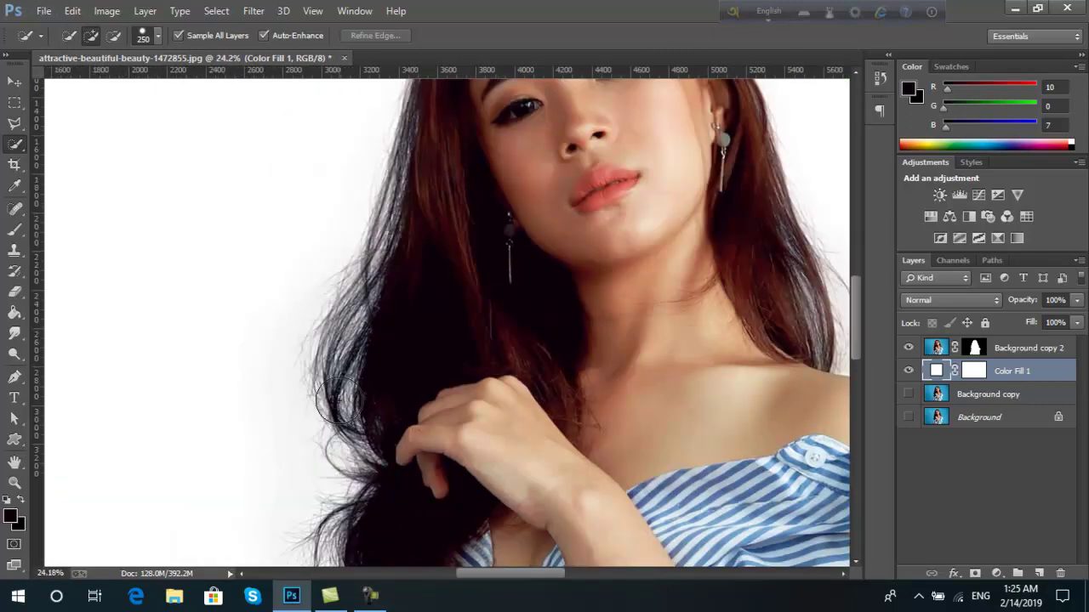
{"action": "scroll", "coordinate": [336, 406], "scroll_direction": "down", "scroll_amount": 2}
{"action": "scroll", "coordinate": [340, 400], "scroll_direction": "down", "scroll_amount": 2}
{"action": "scroll", "coordinate": [544, 303], "scroll_direction": "up", "scroll_amount": 1}
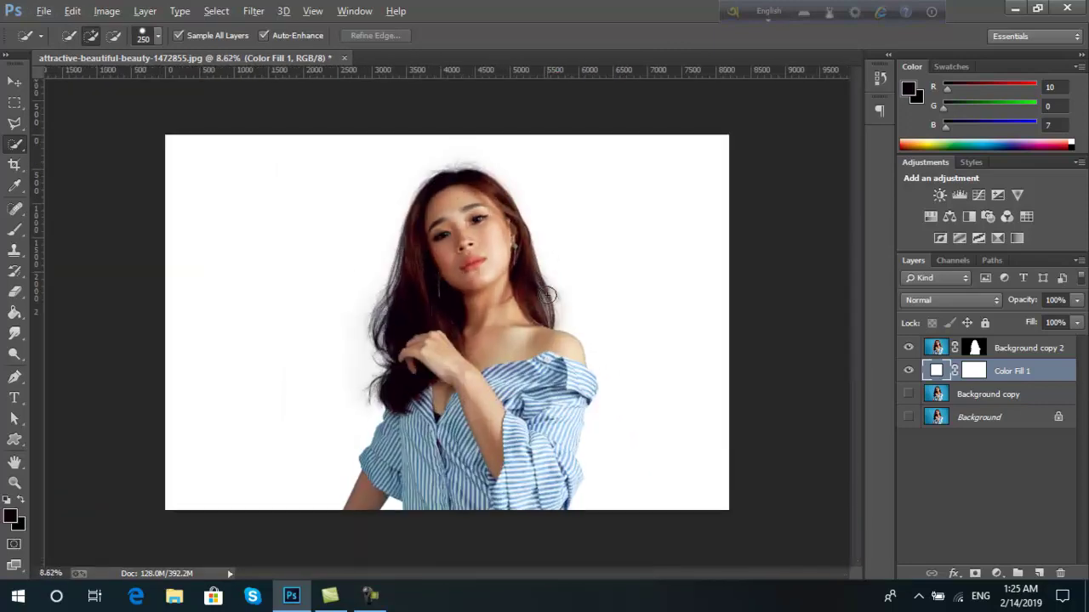
{"action": "scroll", "coordinate": [544, 303], "scroll_direction": "up", "scroll_amount": 4}
{"action": "scroll", "coordinate": [602, 306], "scroll_direction": "up", "scroll_amount": 1}
{"action": "scroll", "coordinate": [602, 306], "scroll_direction": "down", "scroll_amount": 2}
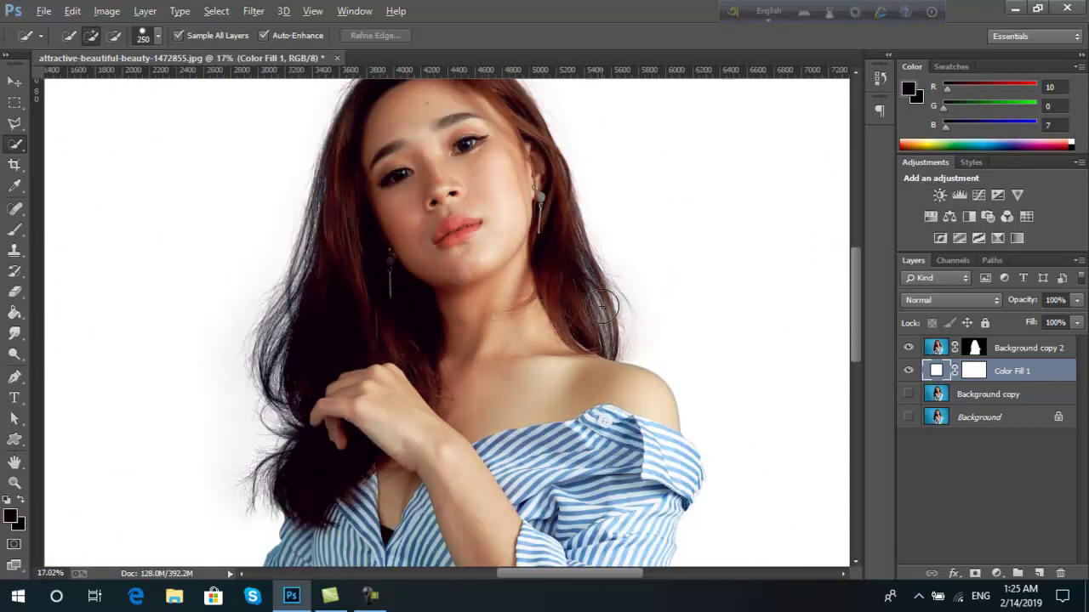
{"action": "scroll", "coordinate": [642, 294], "scroll_direction": "up", "scroll_amount": 1}
{"action": "scroll", "coordinate": [641, 294], "scroll_direction": "up", "scroll_amount": 2}
{"action": "scroll", "coordinate": [703, 306], "scroll_direction": "up", "scroll_amount": 2}
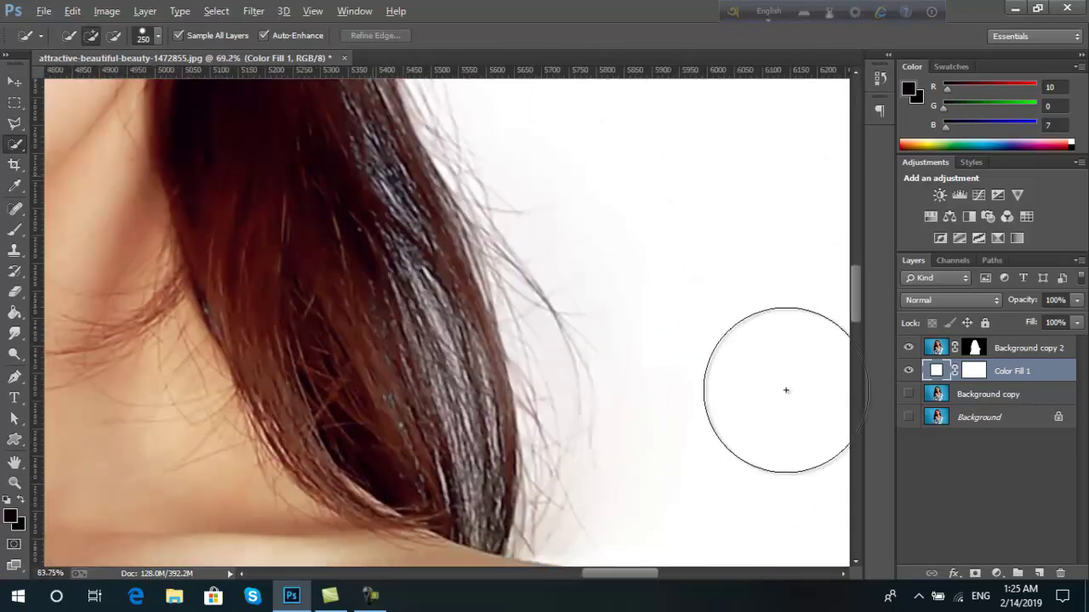
{"action": "scroll", "coordinate": [703, 306], "scroll_direction": "up", "scroll_amount": 3}
{"action": "scroll", "coordinate": [702, 306], "scroll_direction": "up", "scroll_amount": 2}
{"action": "key", "text": "alt"}
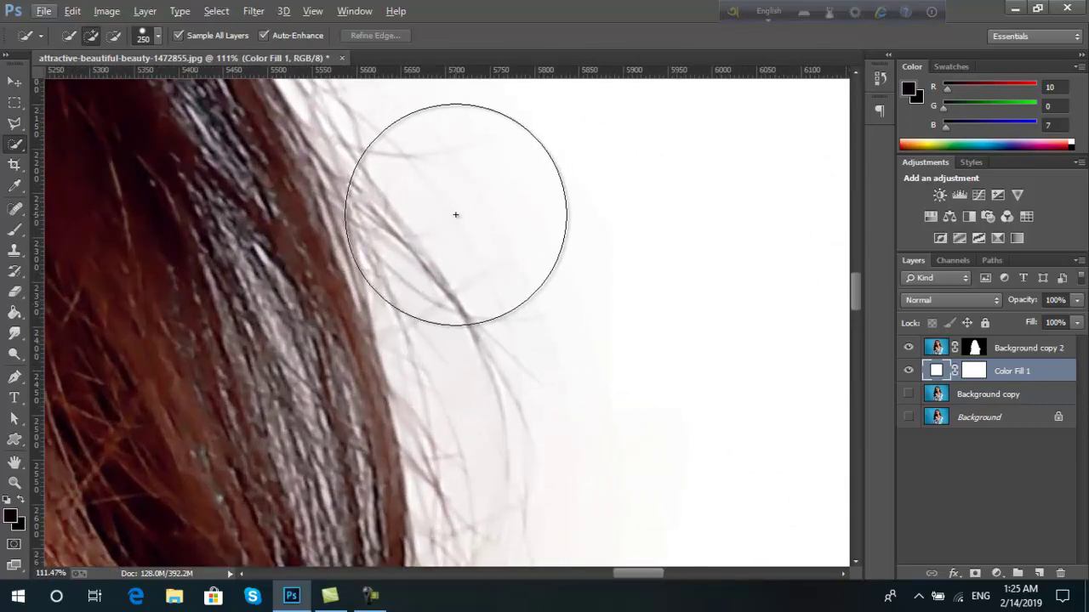
{"action": "scroll", "coordinate": [448, 328], "scroll_direction": "down", "scroll_amount": 3}
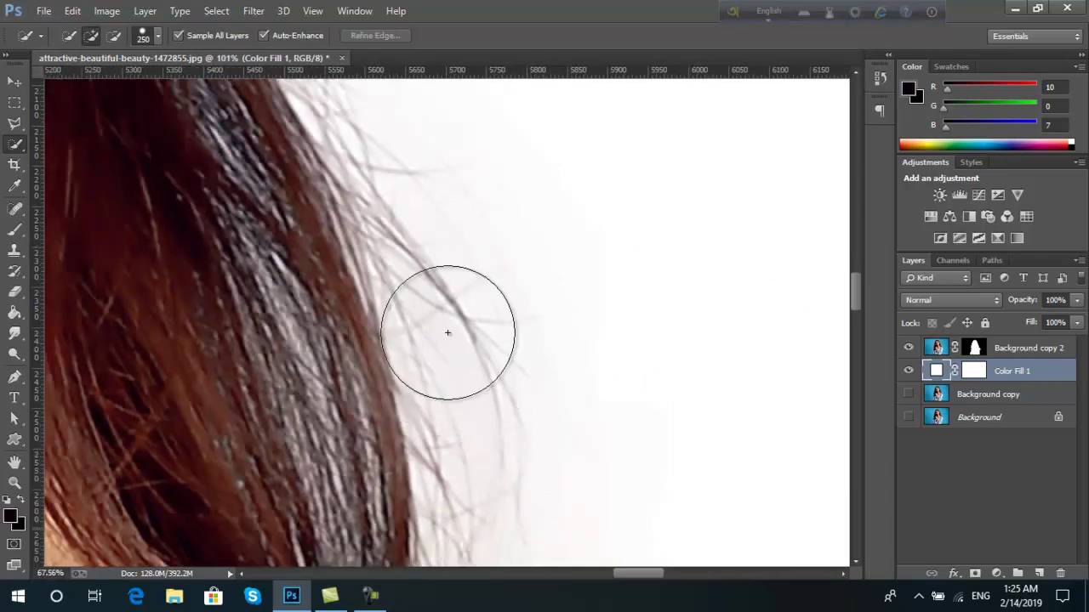